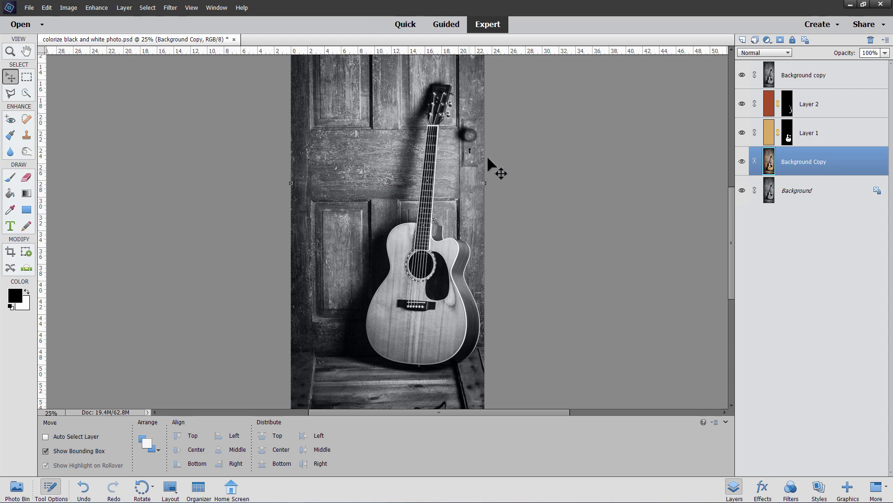
- Hide the top black-and-white Background copy layer to reveal the tan-and-red colorized photo beneath it
{"action": "left_click", "coordinate": [743, 75]}
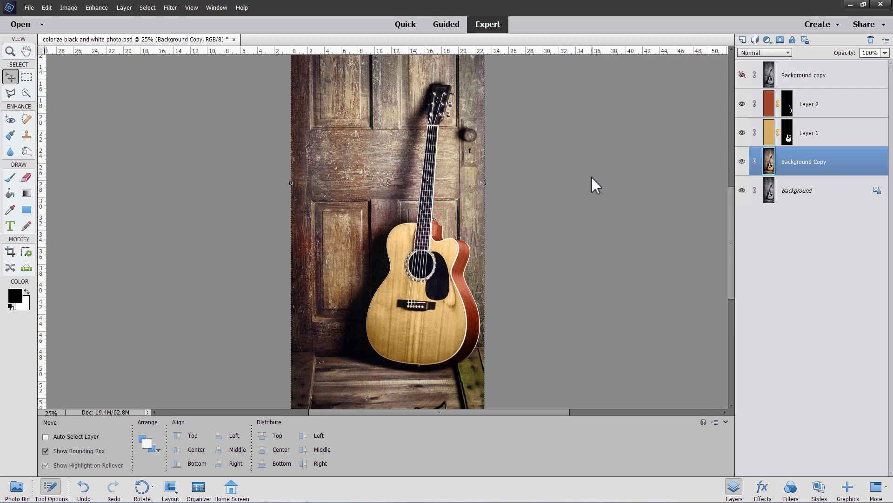
{"action": "left_click", "coordinate": [94, 8]}
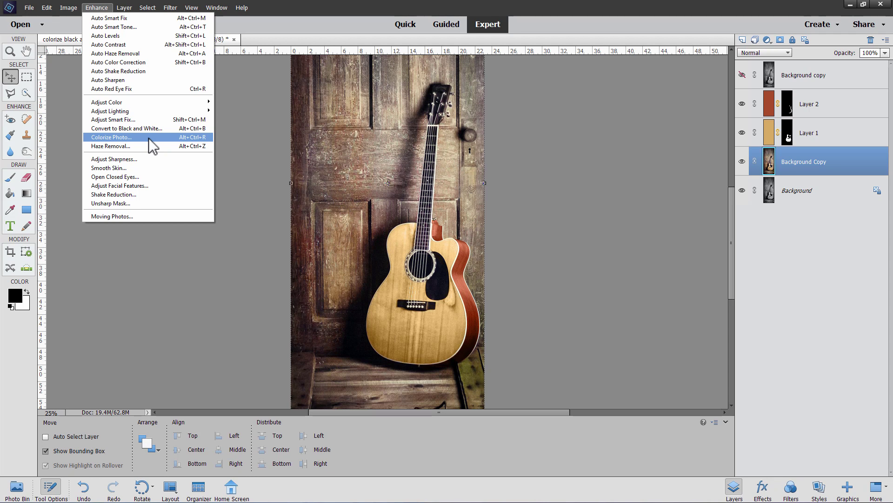
- Dismiss the Enhance menu and make the black-and-white Background copy layer visible again
{"action": "left_click", "coordinate": [265, 209]}
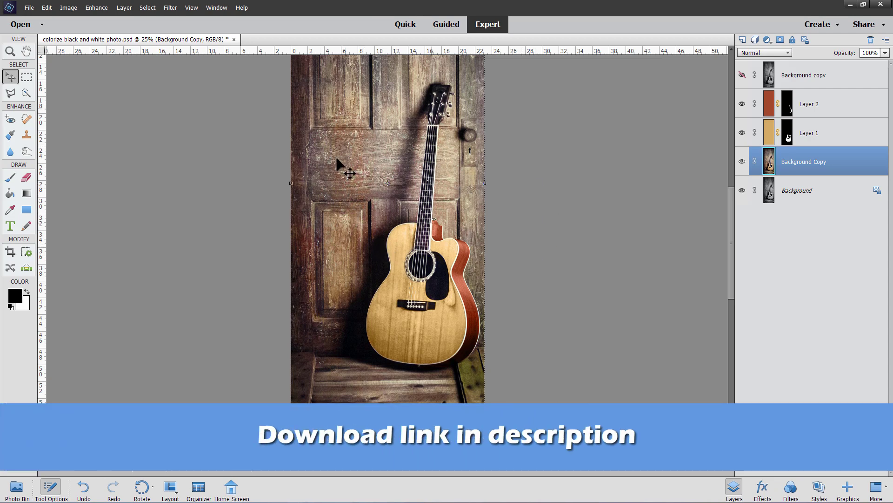
{"action": "left_click", "coordinate": [742, 75]}
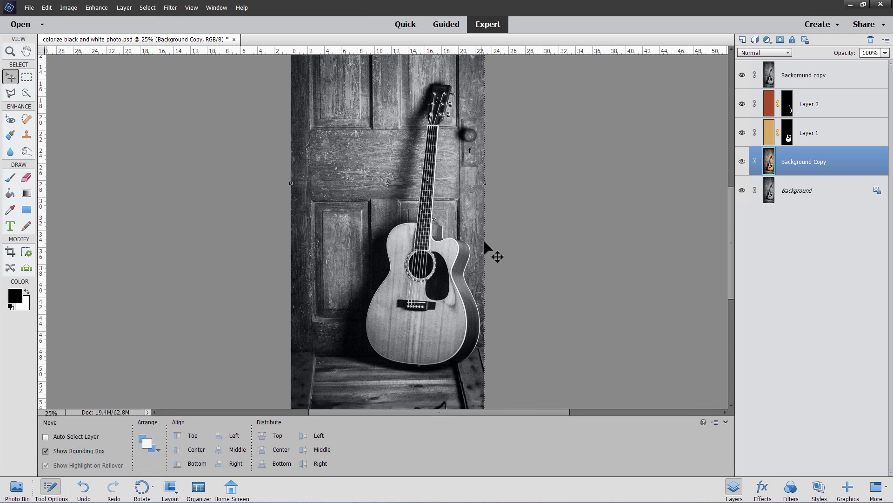
- Delete the four layers stacked above Background
{"action": "left_click", "coordinate": [819, 75]}
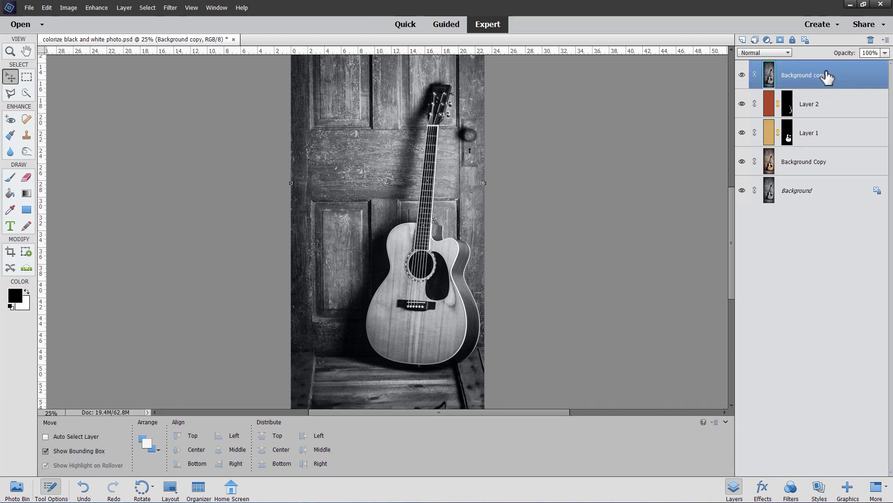
{"action": "left_click", "coordinate": [826, 166], "text": "shift"}
{"action": "left_click", "coordinate": [871, 40]}
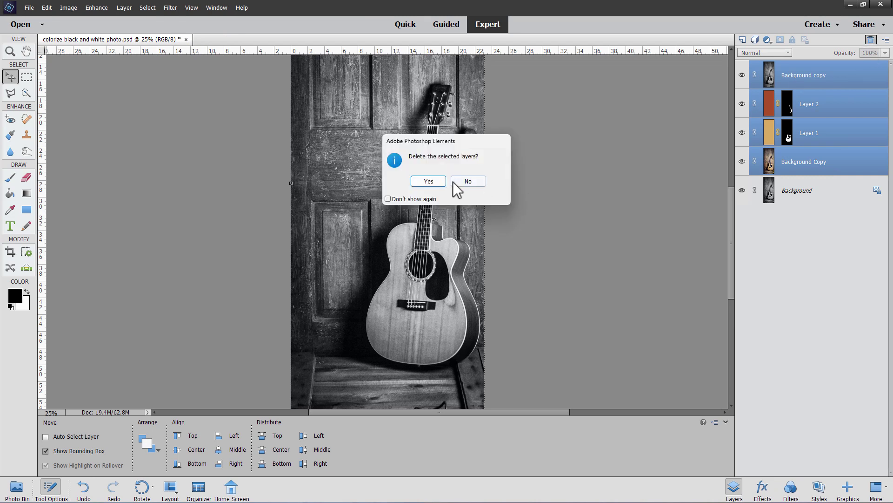
{"action": "left_click", "coordinate": [443, 182]}
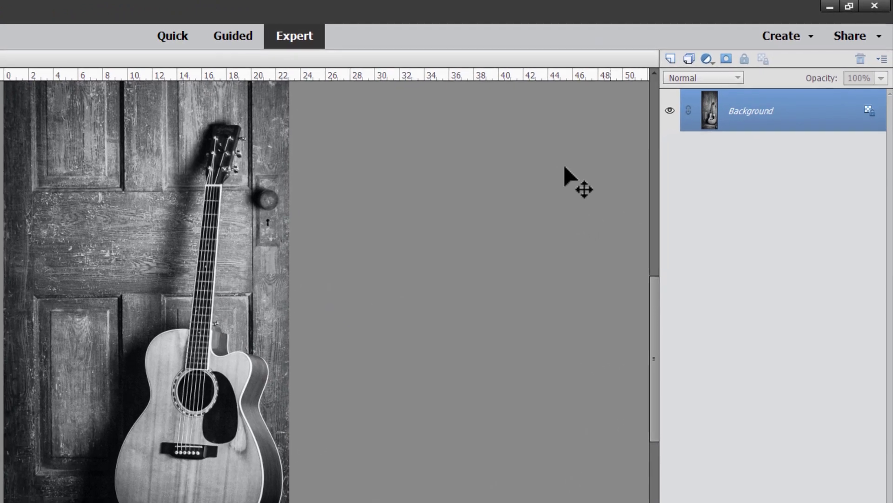
- Duplicate the Background layer as Background copy and hide the original Background
{"action": "double_click", "coordinate": [732, 112]}
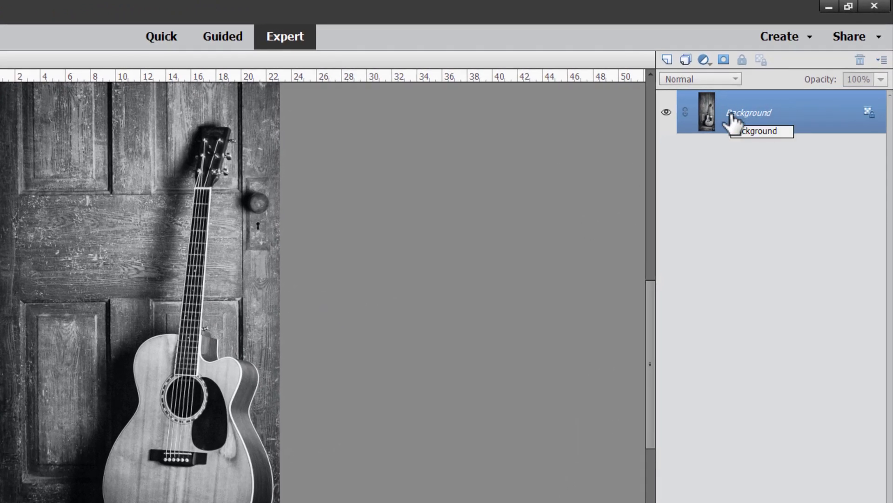
{"action": "right_click", "coordinate": [737, 117]}
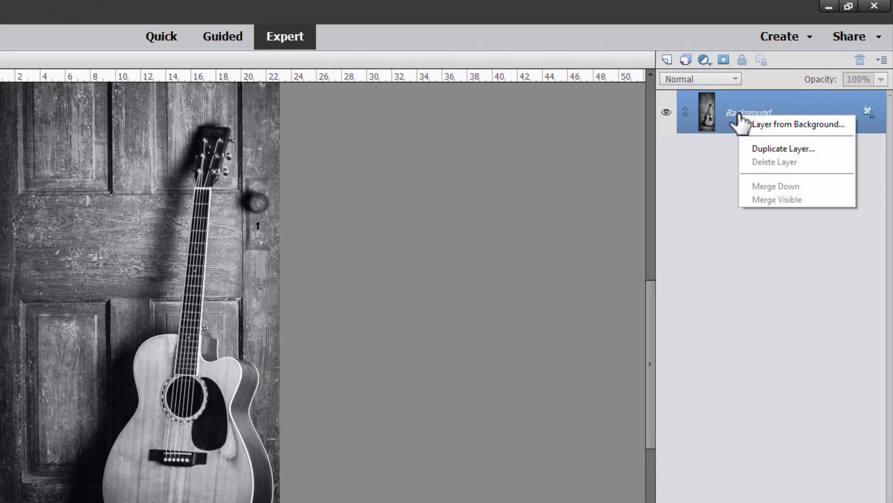
{"action": "left_click", "coordinate": [760, 148]}
{"action": "left_click", "coordinate": [345, 230]}
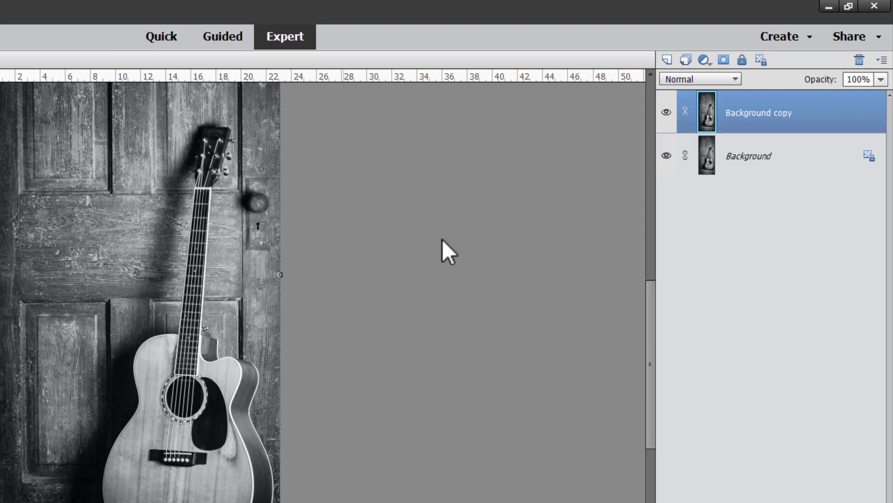
{"action": "left_click", "coordinate": [666, 155]}
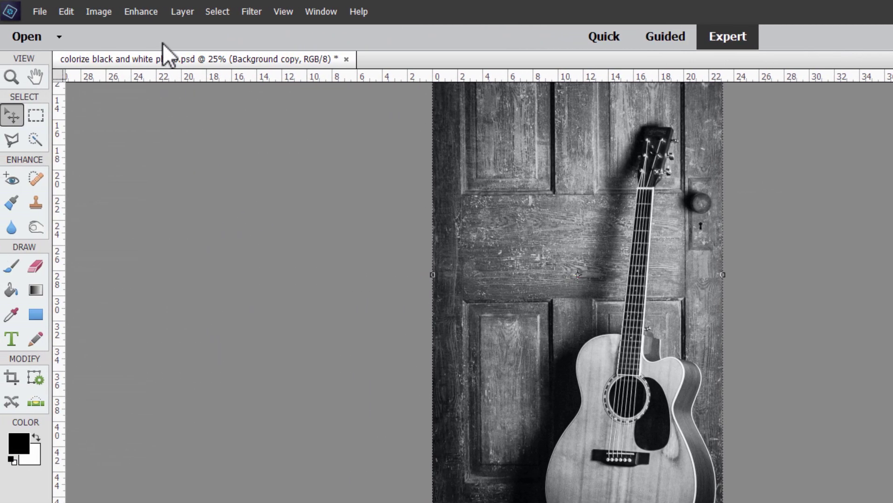
- Run Colorize Photo, compare the auto variations, and apply the second warm brown one
{"action": "left_click", "coordinate": [144, 12]}
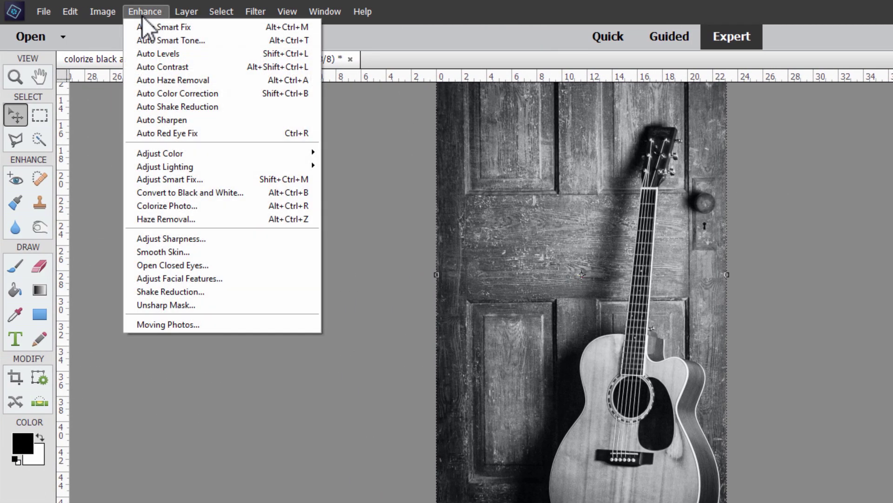
{"action": "left_click", "coordinate": [194, 205]}
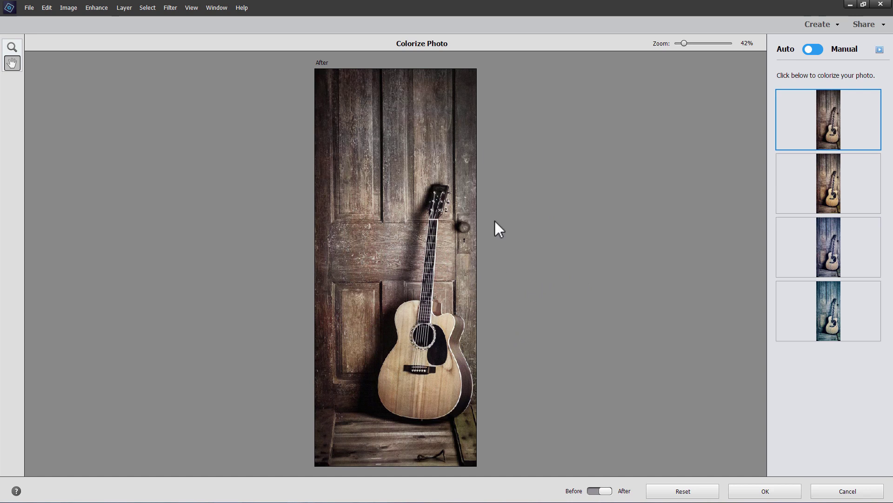
{"action": "left_click", "coordinate": [825, 178]}
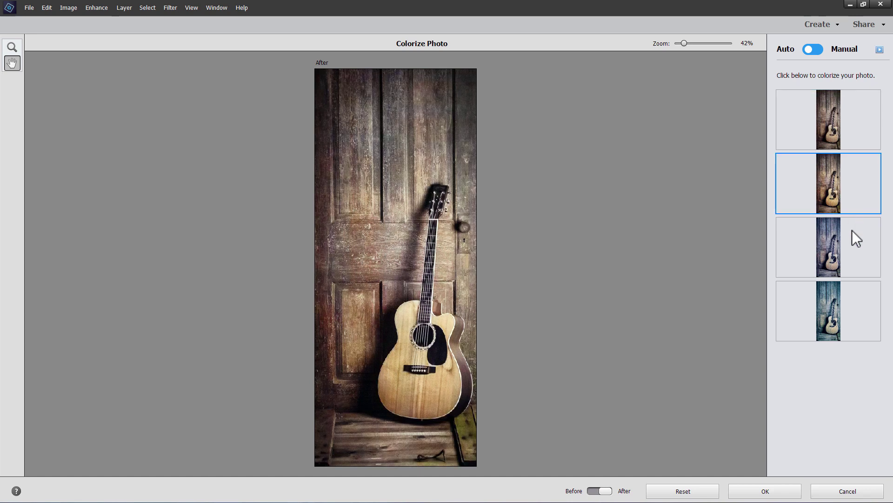
{"action": "left_click", "coordinate": [830, 255]}
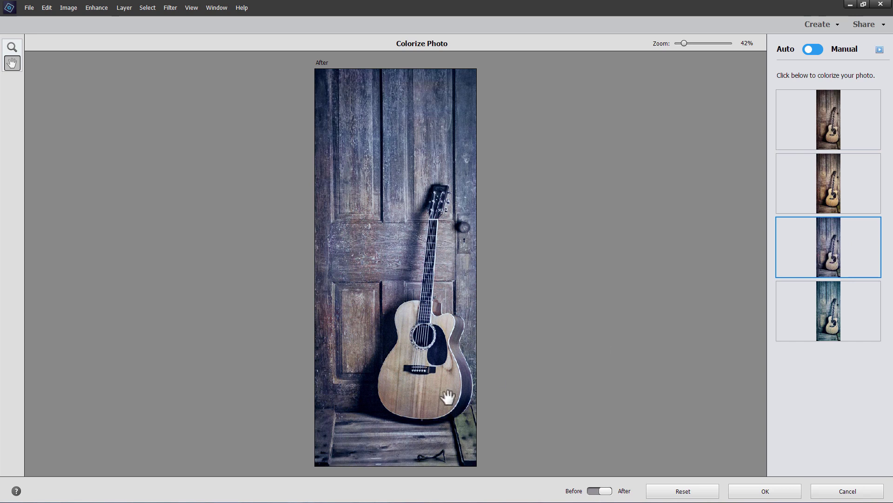
{"action": "left_click", "coordinate": [831, 303]}
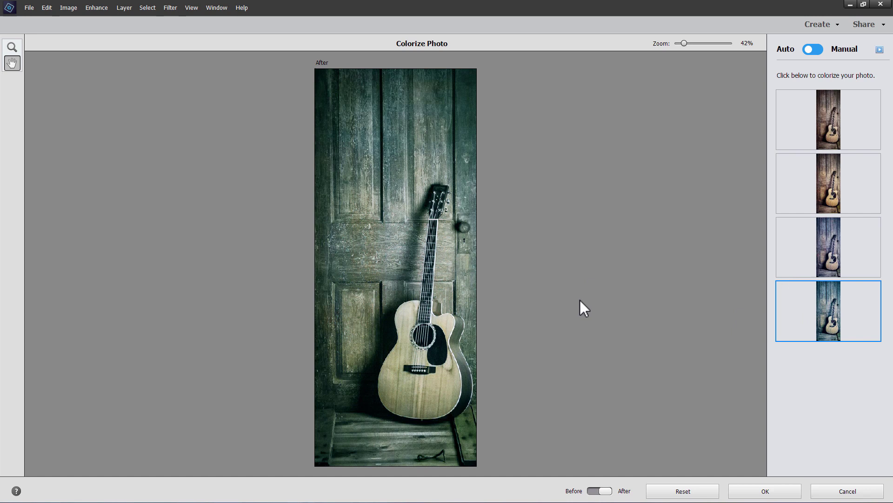
{"action": "left_click", "coordinate": [834, 188]}
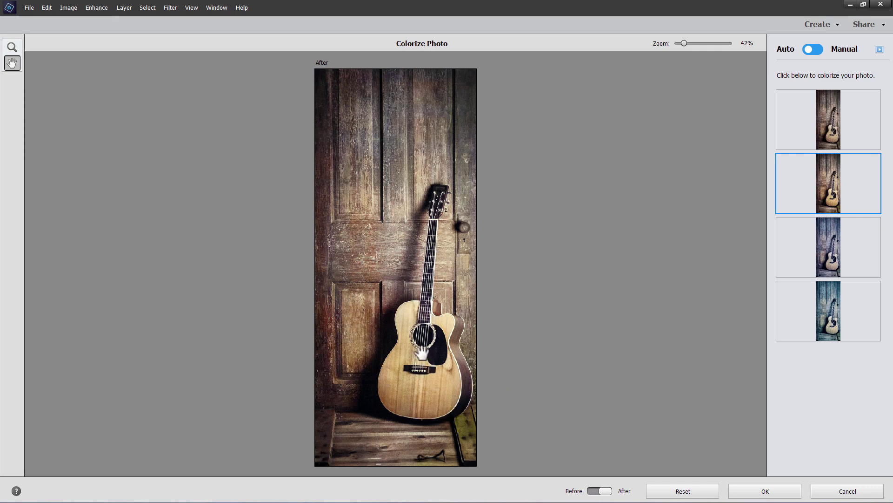
{"action": "left_click", "coordinate": [765, 490]}
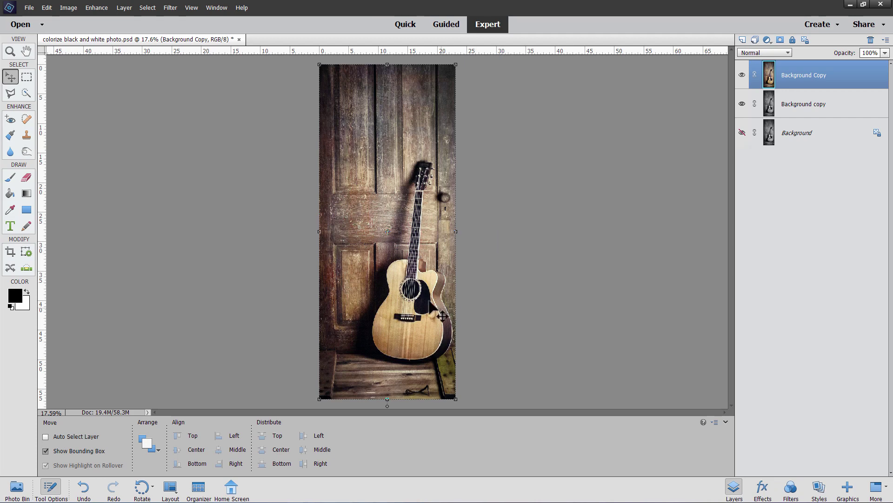
- Zoom to 50% on the guitar body and add an empty Layer 1 above the colorized layer
{"action": "left_click", "coordinate": [15, 55]}
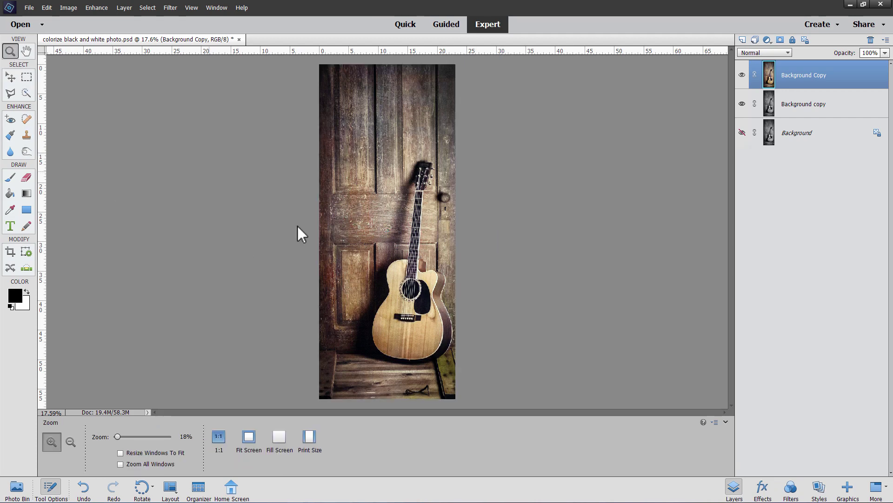
{"action": "left_click", "coordinate": [410, 343]}
{"action": "left_click", "coordinate": [406, 321]}
{"action": "left_click", "coordinate": [406, 321]}
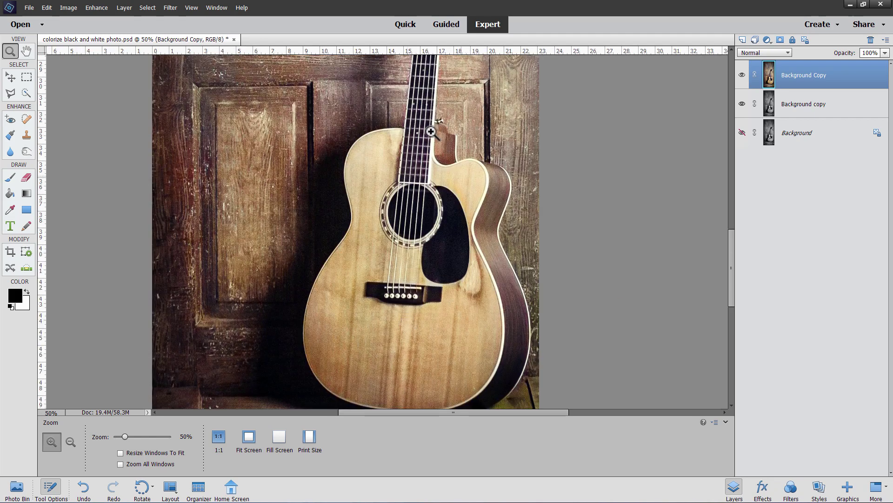
{"action": "scroll", "coordinate": [691, 290], "scroll_direction": "down", "scroll_amount": 3}
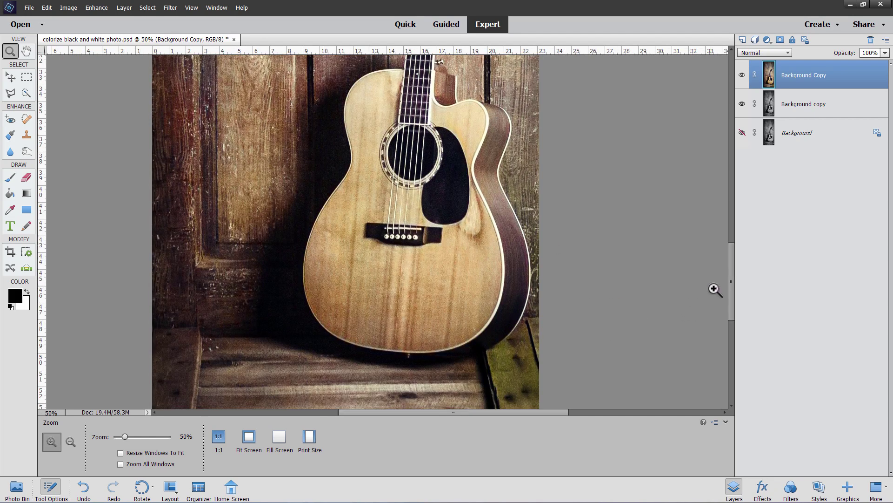
{"action": "left_click_drag", "start_coordinate": [734, 291], "coordinate": [733, 287]}
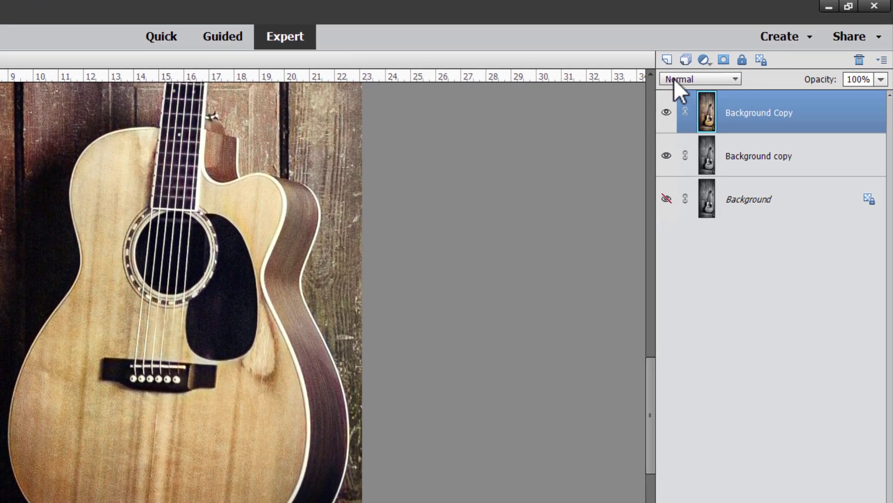
{"action": "left_click", "coordinate": [667, 60]}
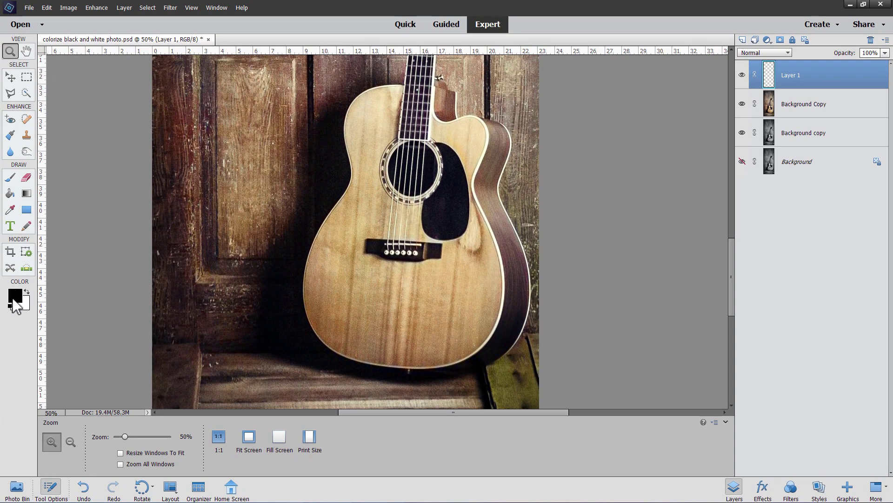
- Set the foreground colour to a pale golden tan, about #ebc377
{"action": "left_click", "coordinate": [13, 301]}
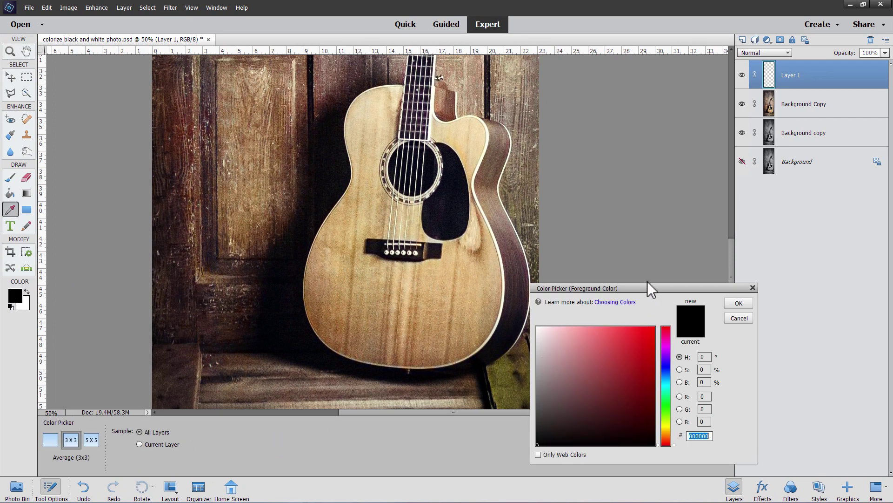
{"action": "left_click_drag", "start_coordinate": [646, 288], "coordinate": [599, 158]}
{"action": "left_click", "coordinate": [620, 302]}
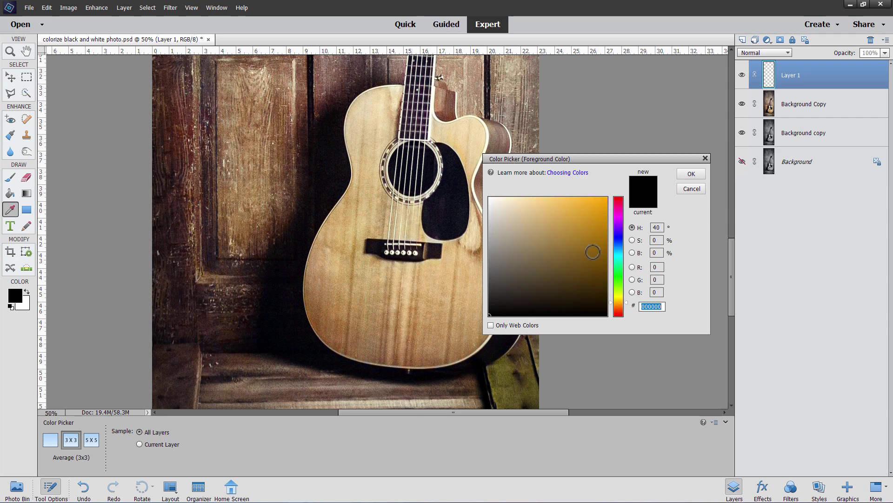
{"action": "left_click", "coordinate": [571, 208]}
{"action": "left_click", "coordinate": [568, 211]}
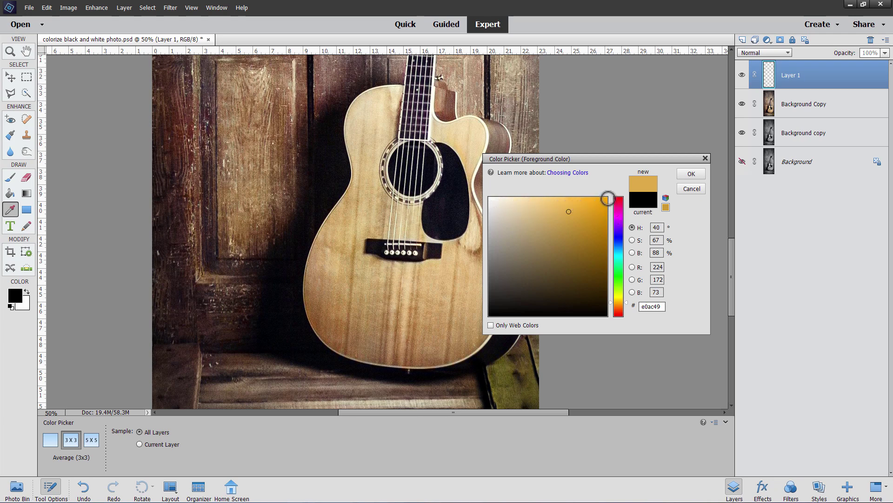
{"action": "left_click", "coordinate": [564, 210]}
{"action": "left_click_drag", "start_coordinate": [568, 212], "coordinate": [548, 205]}
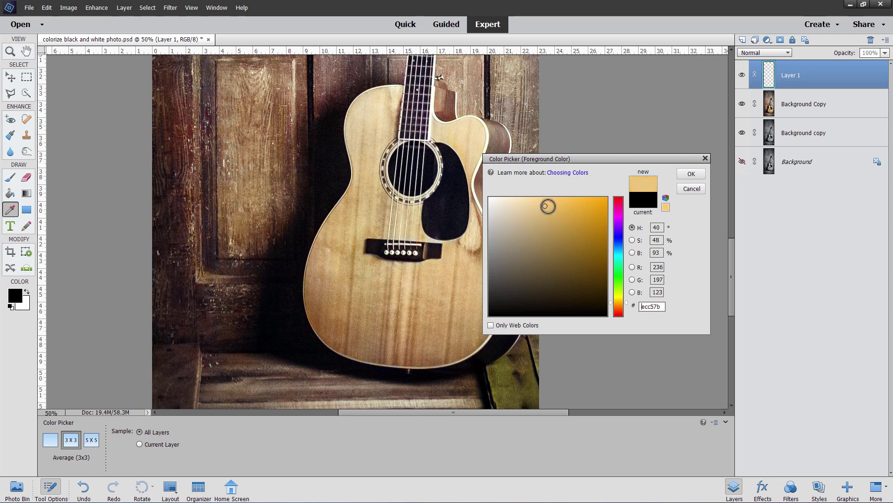
{"action": "left_click_drag", "start_coordinate": [545, 205], "coordinate": [549, 206]}
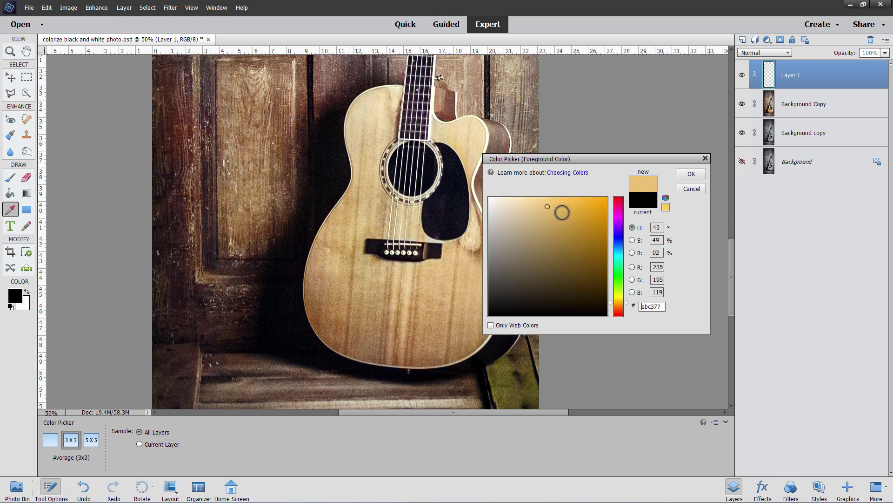
{"action": "left_click", "coordinate": [688, 176]}
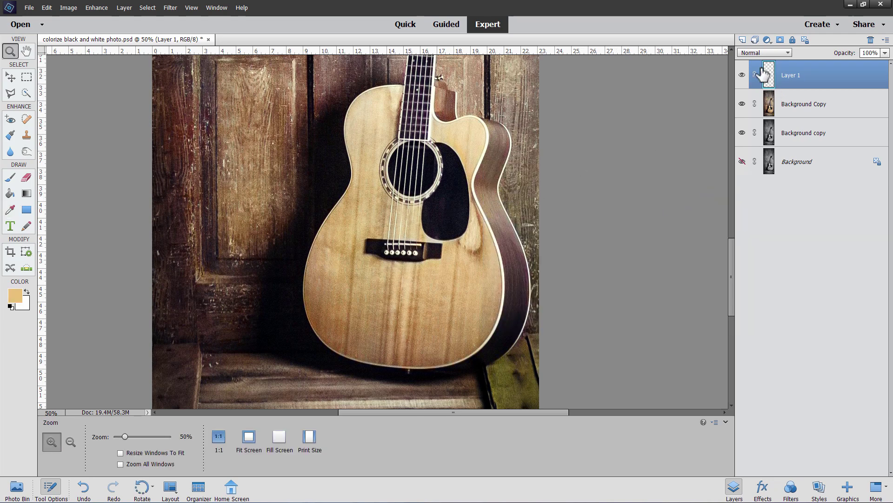
- Fill Layer 1 with tan, set its blend mode to Color, and add a layer mask
{"action": "left_click", "coordinate": [11, 194]}
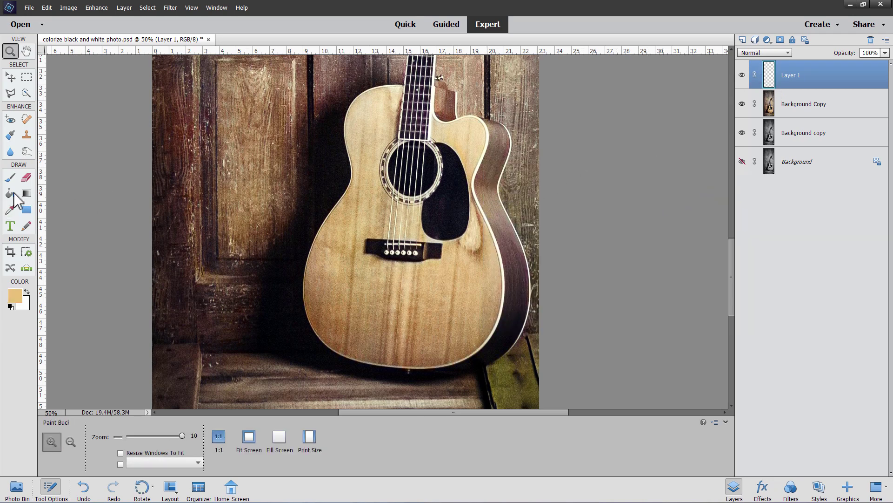
{"action": "left_click", "coordinate": [203, 198]}
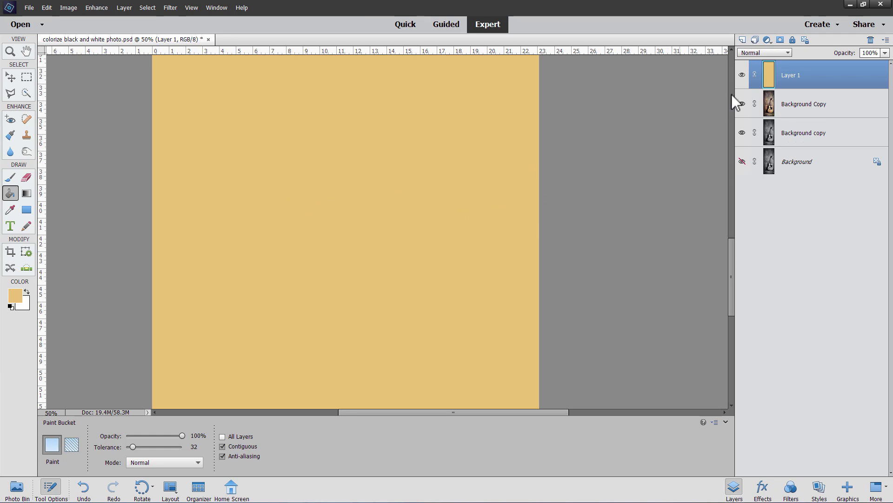
{"action": "left_click", "coordinate": [766, 52]}
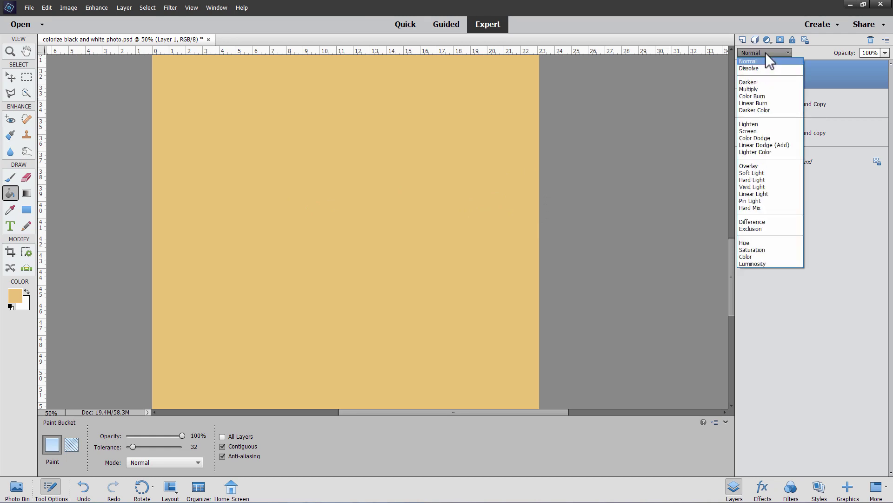
{"action": "left_click", "coordinate": [748, 257]}
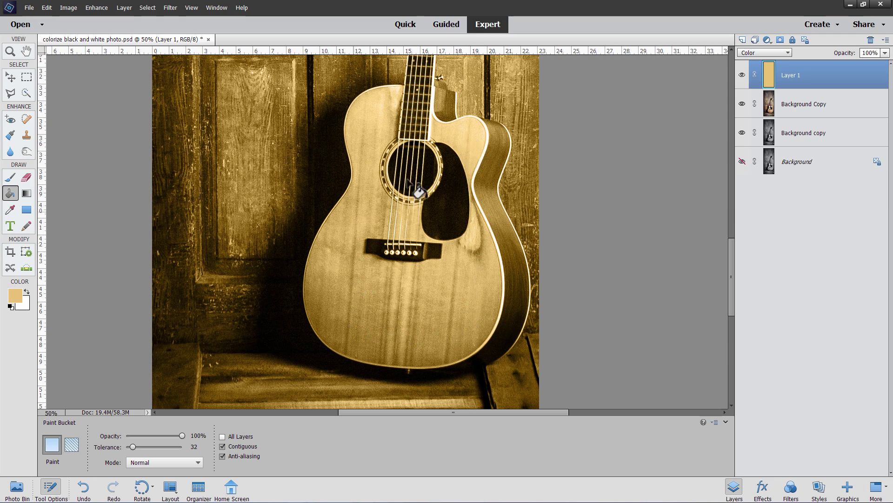
{"action": "left_click", "coordinate": [743, 75]}
{"action": "left_click", "coordinate": [742, 76]}
{"action": "left_click", "coordinate": [781, 40]}
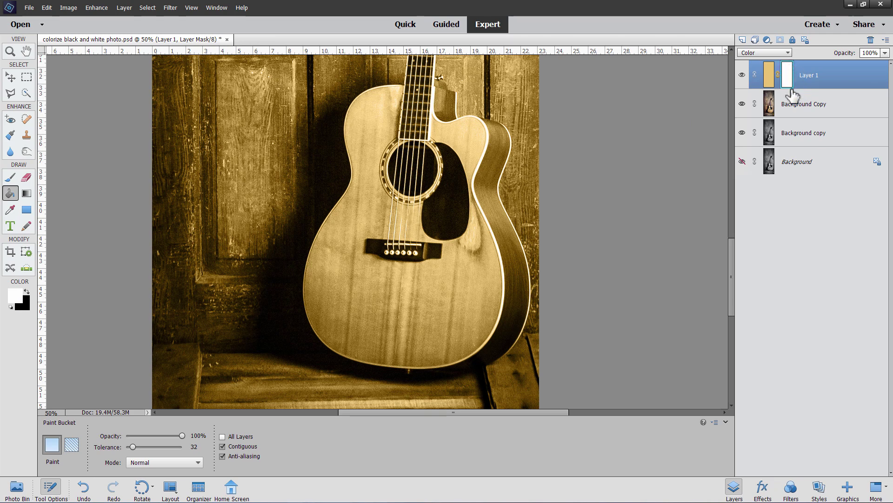
- Fill Layer 1's mask with black, then set up a white 45 px brush at 100% opacity
{"action": "left_click", "coordinate": [26, 292]}
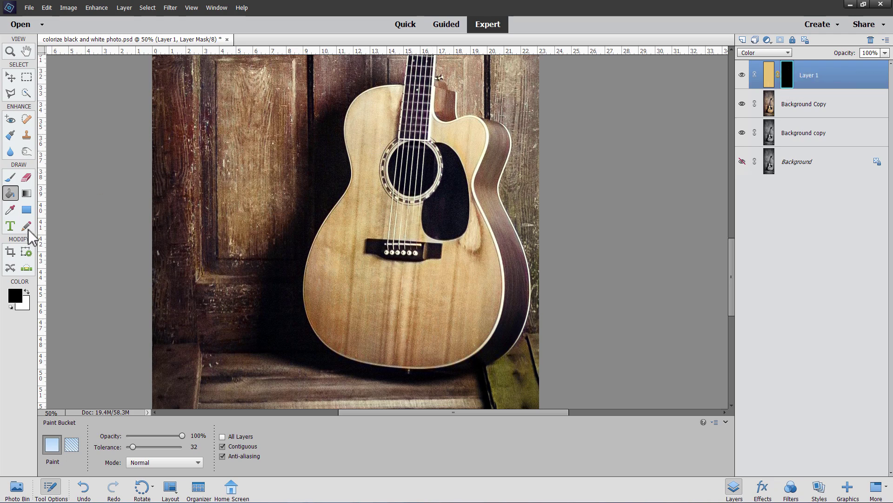
{"action": "left_click", "coordinate": [11, 177]}
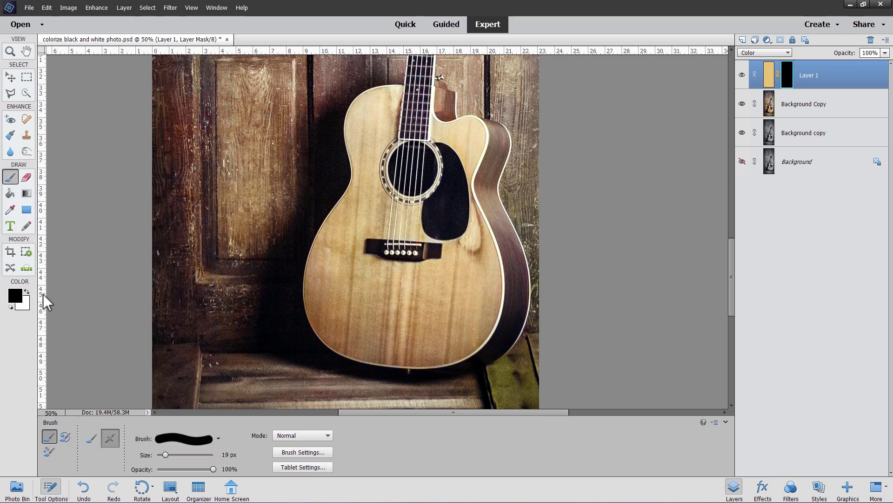
{"action": "left_click", "coordinate": [27, 292]}
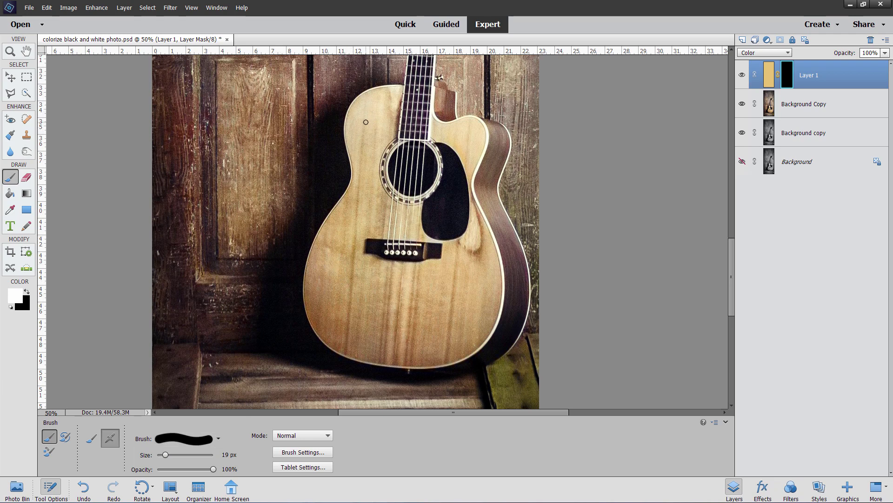
{"action": "key", "text": "bracketright"}
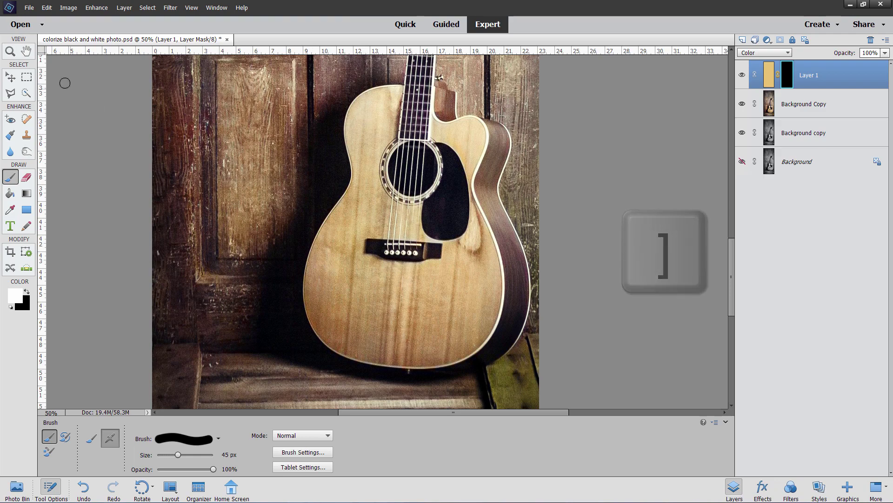
- Zoom to 200% on the guitar's upper bout and fretboard
{"action": "left_click", "coordinate": [10, 52]}
{"action": "left_click", "coordinate": [367, 119]}
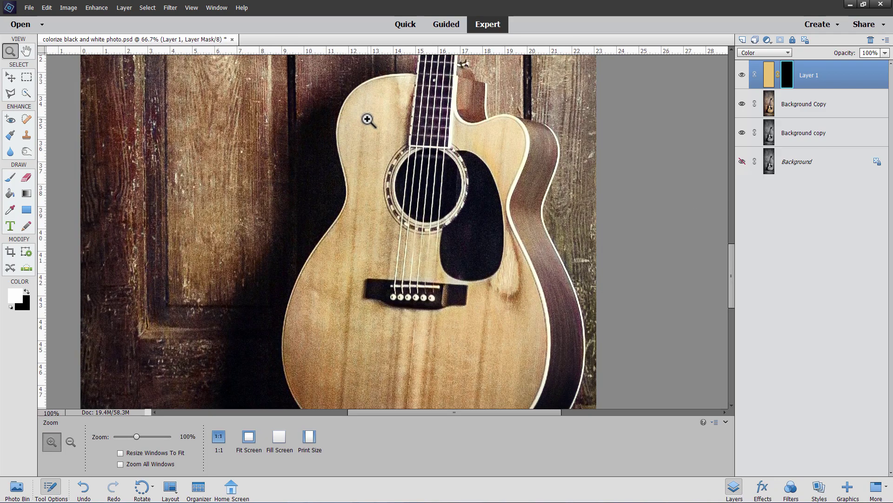
{"action": "left_click", "coordinate": [368, 120]}
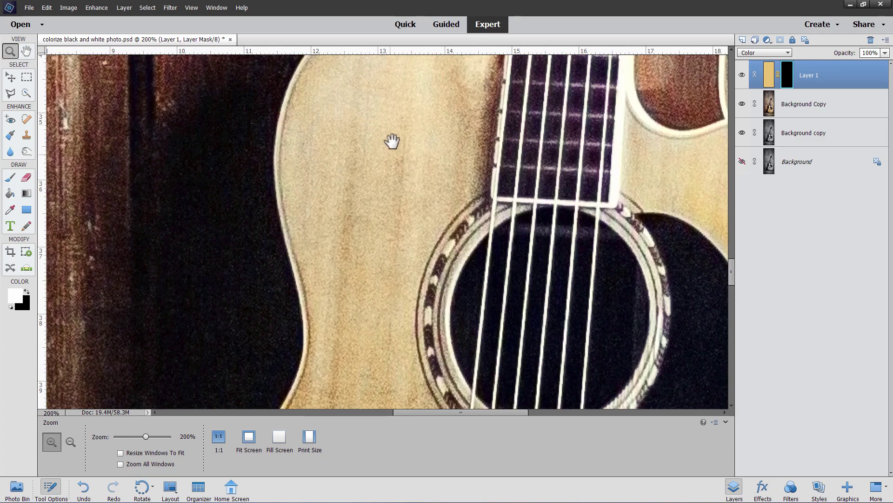
{"action": "left_click_drag", "start_coordinate": [393, 140], "coordinate": [349, 247]}
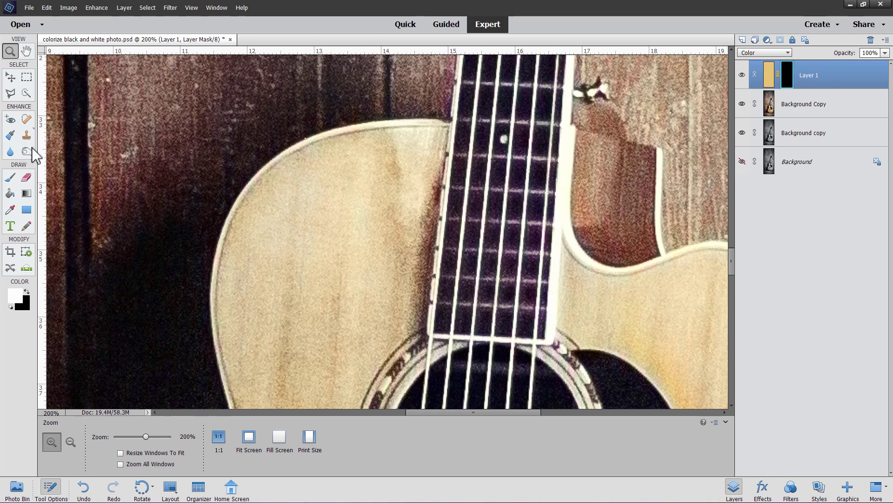
{"action": "left_click", "coordinate": [10, 177]}
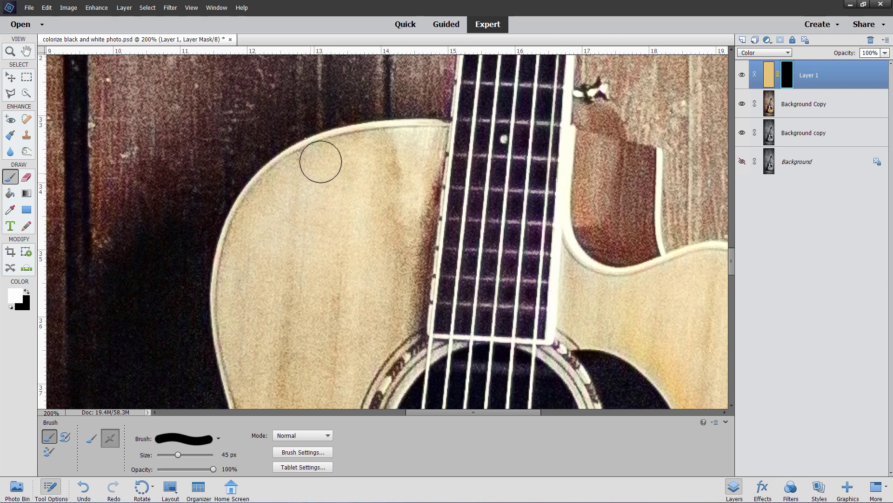
- Outline the guitar top from its upper edge beside the fretboard to the soundhole with the Polygonal Lasso
{"action": "left_click", "coordinate": [12, 94]}
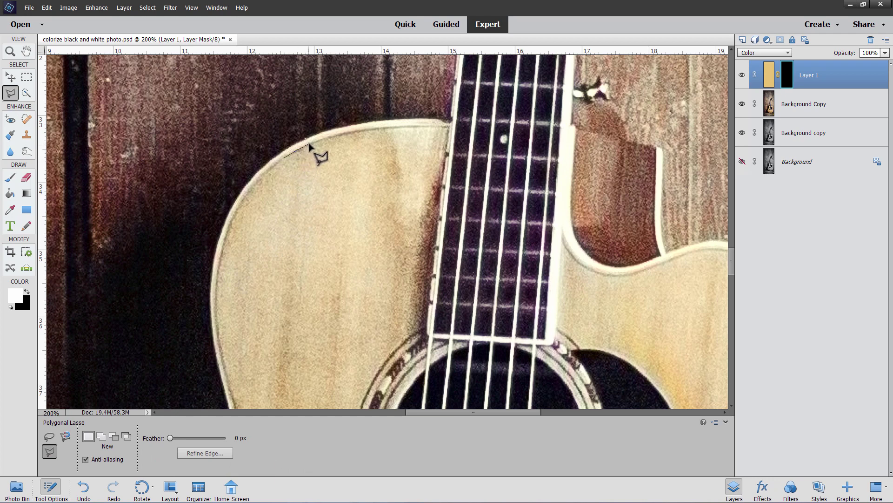
{"action": "left_click", "coordinate": [324, 141]}
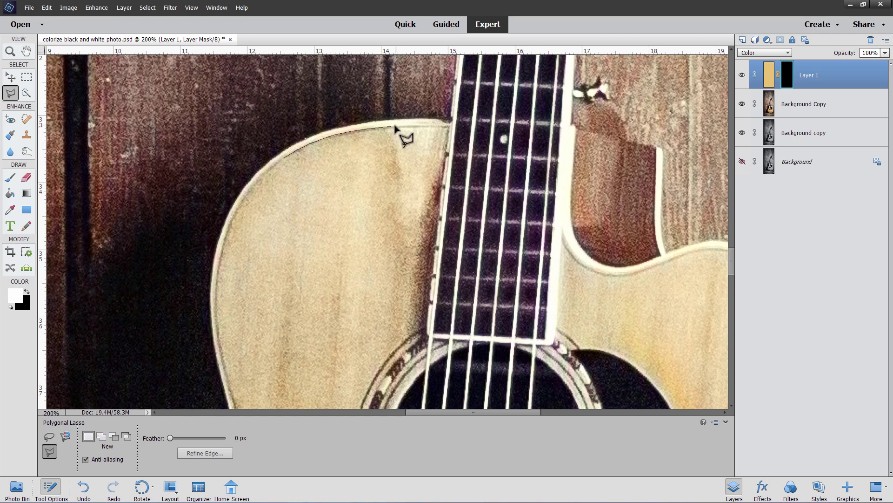
{"action": "left_click", "coordinate": [448, 127]}
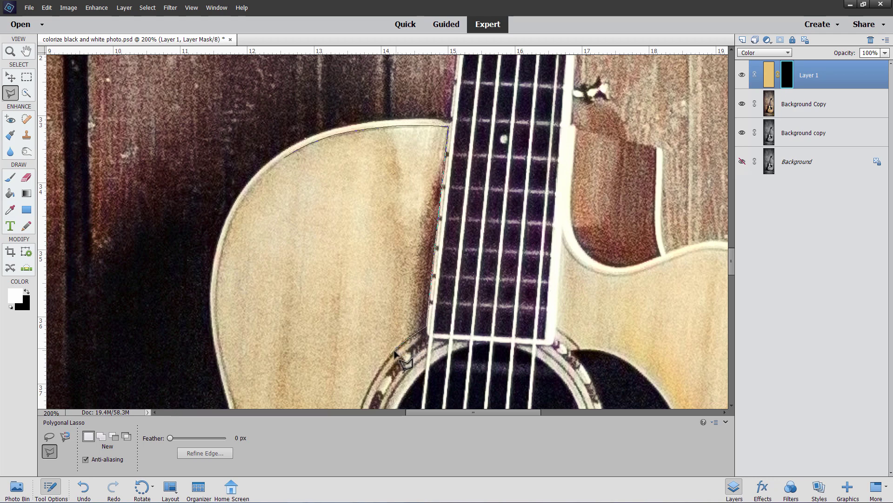
{"action": "left_click", "coordinate": [395, 350]}
{"action": "left_click", "coordinate": [369, 388]}
{"action": "left_click", "coordinate": [284, 280]}
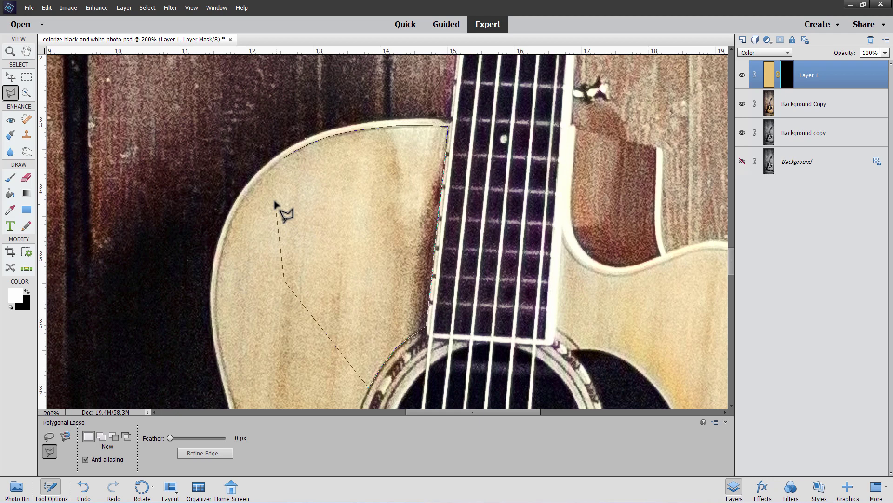
{"action": "left_click", "coordinate": [275, 202]}
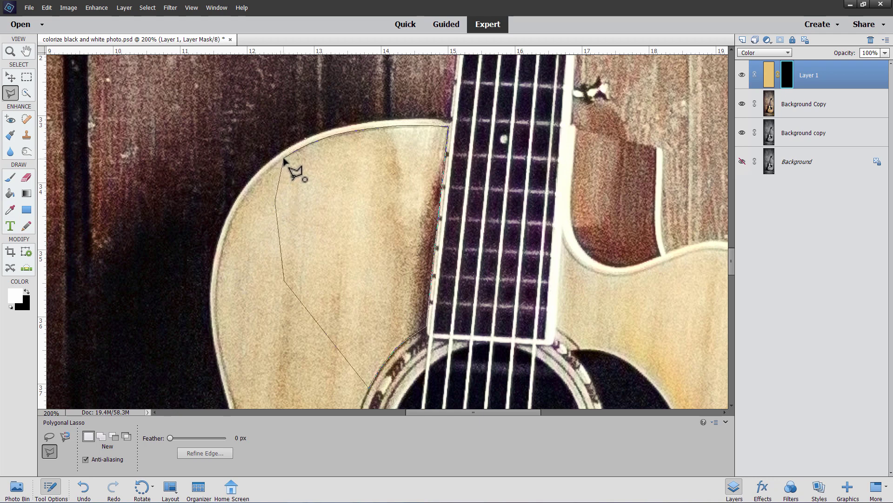
{"action": "left_click", "coordinate": [284, 159]}
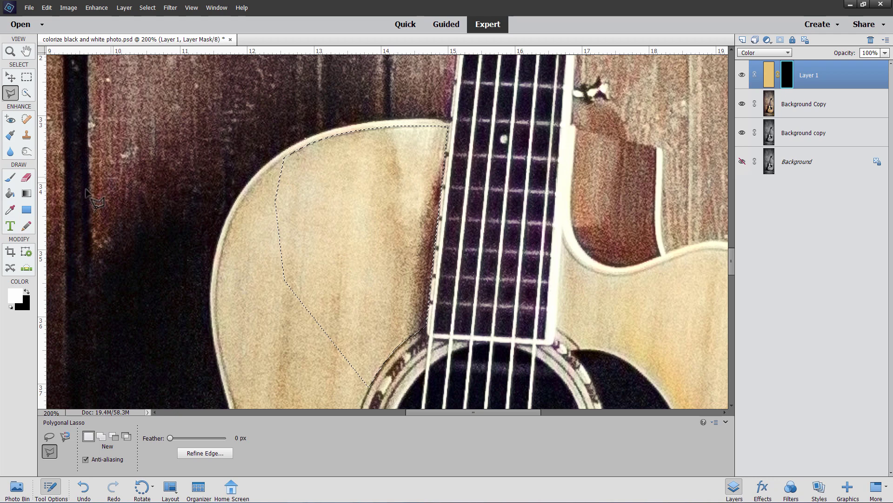
- Paint white into Layer 1's mask within the selection to restore the tan tint on the guitar top
{"action": "left_click", "coordinate": [11, 177]}
{"action": "mouse_move", "coordinate": [331, 207]}
{"action": "left_mouse_down"}
{"action": "mouse_move", "coordinate": [372, 192]}
{"action": "mouse_move", "coordinate": [319, 235]}
{"action": "mouse_move", "coordinate": [365, 208]}
{"action": "mouse_move", "coordinate": [381, 257]}
{"action": "mouse_move", "coordinate": [356, 242]}
{"action": "mouse_move", "coordinate": [346, 214]}
{"action": "mouse_move", "coordinate": [334, 265]}
{"action": "mouse_move", "coordinate": [413, 207]}
{"action": "left_mouse_up"}
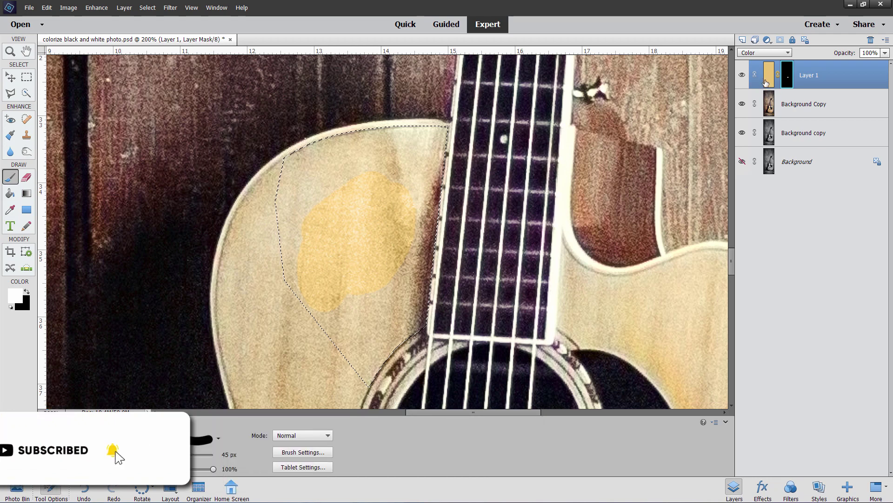
{"action": "left_click_drag", "start_coordinate": [358, 157], "coordinate": [410, 138]}
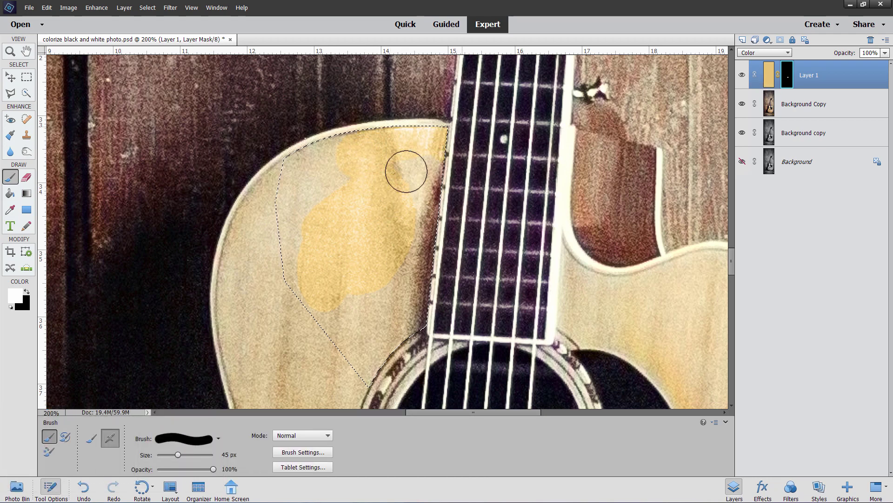
{"action": "mouse_move", "coordinate": [406, 171]}
{"action": "left_mouse_down"}
{"action": "mouse_move", "coordinate": [439, 139]}
{"action": "mouse_move", "coordinate": [434, 192]}
{"action": "left_mouse_up"}
{"action": "mouse_move", "coordinate": [413, 310]}
{"action": "left_mouse_down"}
{"action": "mouse_move", "coordinate": [411, 270]}
{"action": "mouse_move", "coordinate": [395, 258]}
{"action": "mouse_move", "coordinate": [370, 285]}
{"action": "mouse_move", "coordinate": [367, 176]}
{"action": "mouse_move", "coordinate": [357, 171]}
{"action": "mouse_move", "coordinate": [388, 143]}
{"action": "mouse_move", "coordinate": [436, 141]}
{"action": "left_mouse_up"}
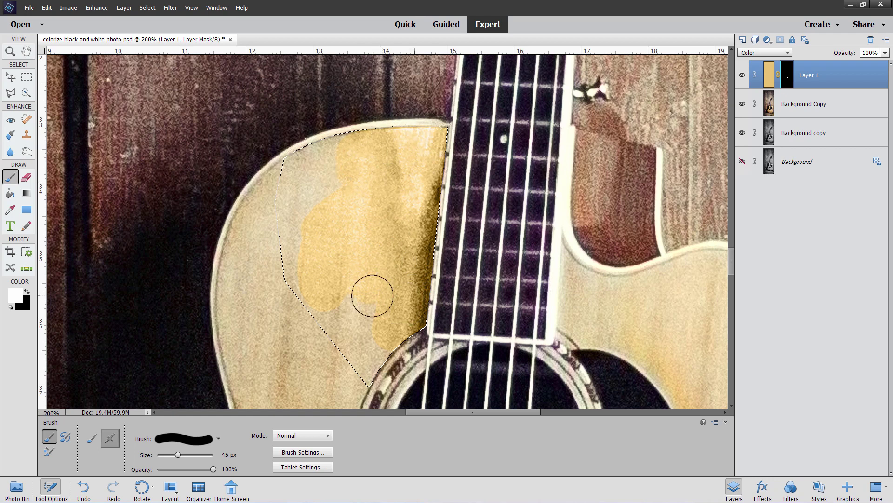
- Deselect, then paint white on the mask to spread tan over the guitar's upper edge and grey patch
{"action": "key", "text": "ctrl+d"}
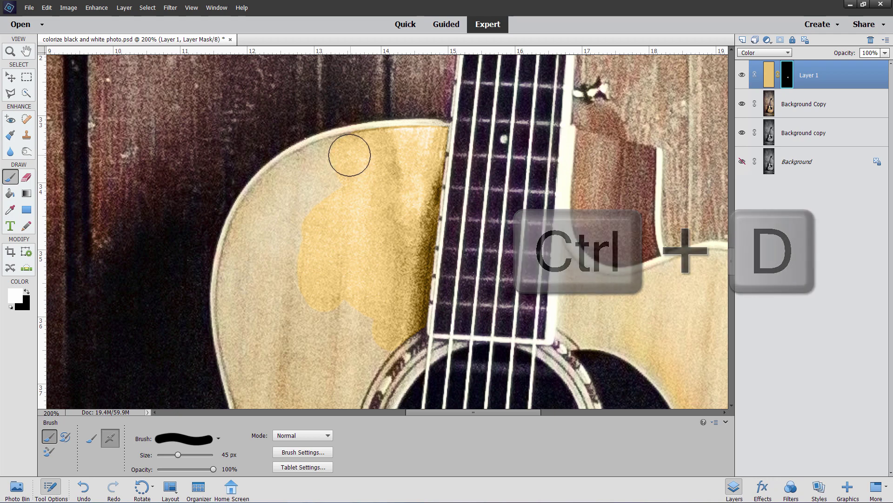
{"action": "mouse_move", "coordinate": [318, 163]}
{"action": "left_mouse_down"}
{"action": "mouse_move", "coordinate": [271, 192]}
{"action": "mouse_move", "coordinate": [249, 234]}
{"action": "mouse_move", "coordinate": [263, 190]}
{"action": "left_mouse_up"}
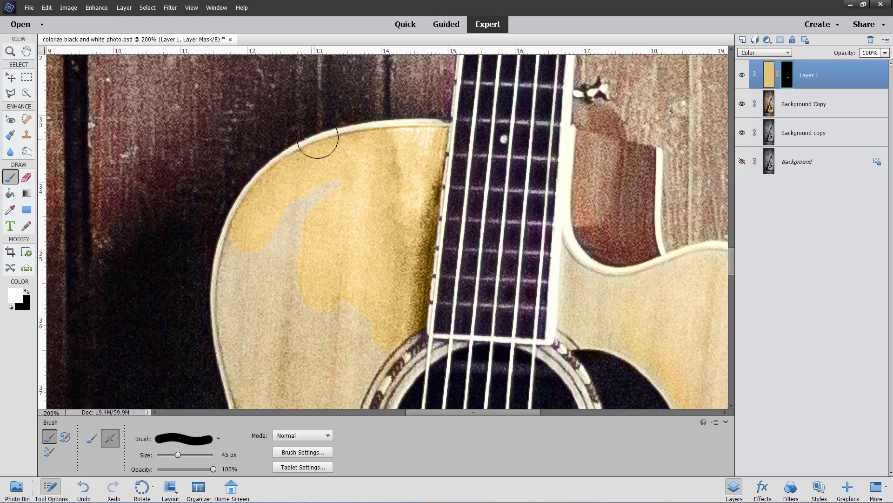
{"action": "left_click", "coordinate": [6, 77]}
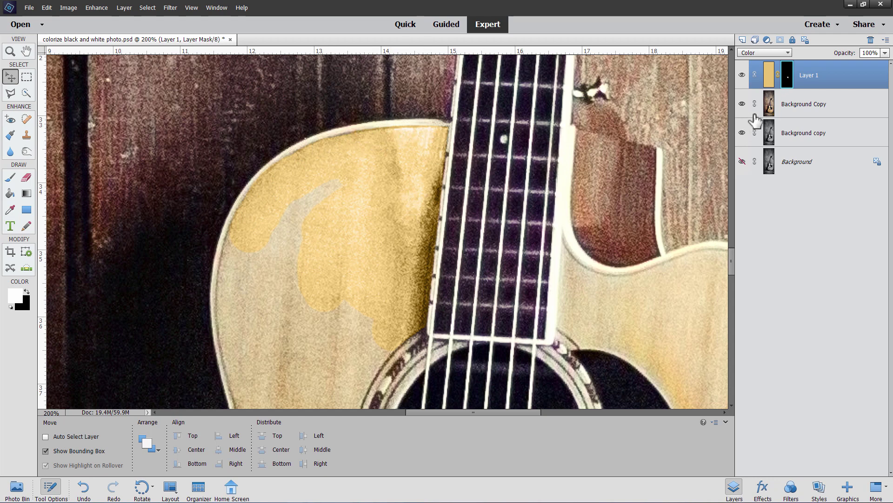
{"action": "left_click", "coordinate": [10, 177]}
{"action": "mouse_move", "coordinate": [319, 193]}
{"action": "left_mouse_down"}
{"action": "mouse_move", "coordinate": [341, 190]}
{"action": "mouse_move", "coordinate": [313, 203]}
{"action": "mouse_move", "coordinate": [284, 268]}
{"action": "mouse_move", "coordinate": [292, 327]}
{"action": "mouse_move", "coordinate": [319, 295]}
{"action": "mouse_move", "coordinate": [348, 293]}
{"action": "mouse_move", "coordinate": [301, 314]}
{"action": "mouse_move", "coordinate": [275, 253]}
{"action": "mouse_move", "coordinate": [253, 237]}
{"action": "mouse_move", "coordinate": [242, 286]}
{"action": "mouse_move", "coordinate": [251, 277]}
{"action": "mouse_move", "coordinate": [195, 273]}
{"action": "mouse_move", "coordinate": [340, 282]}
{"action": "left_mouse_up"}
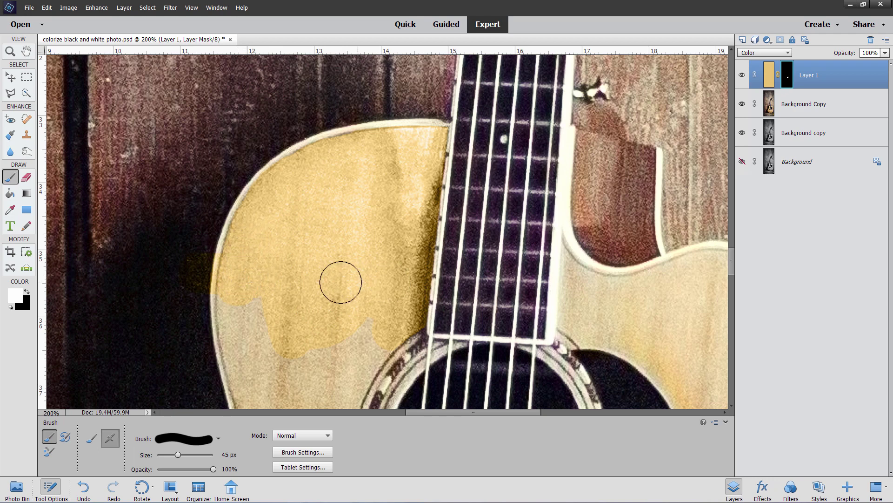
- Paint black to remove the tan spill along the guitar's left edge
{"action": "left_click", "coordinate": [27, 292]}
{"action": "mouse_move", "coordinate": [178, 244]}
{"action": "left_mouse_down"}
{"action": "mouse_move", "coordinate": [176, 285]}
{"action": "mouse_move", "coordinate": [191, 241]}
{"action": "mouse_move", "coordinate": [187, 266]}
{"action": "mouse_move", "coordinate": [200, 242]}
{"action": "left_mouse_up"}
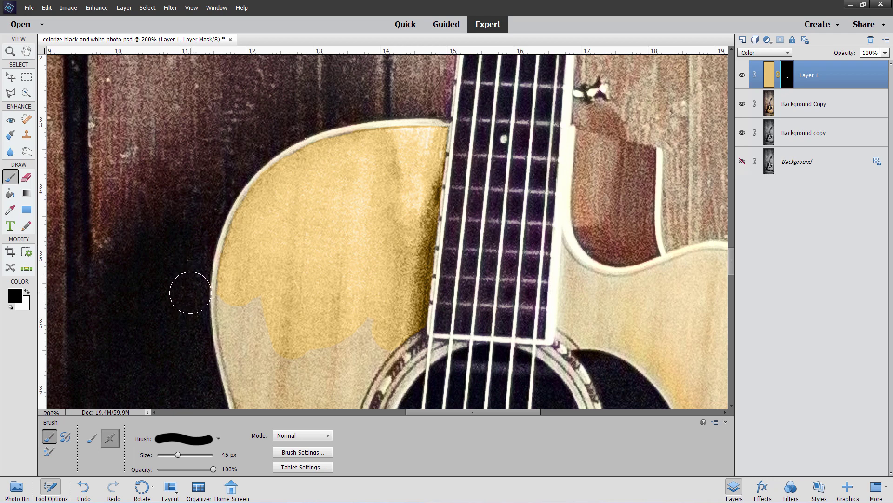
{"action": "left_click_drag", "start_coordinate": [191, 292], "coordinate": [196, 226]}
- Paint white again to extend the tan over the lower-left and further down the guitar top
{"action": "left_click", "coordinate": [26, 291]}
{"action": "mouse_move", "coordinate": [283, 300]}
{"action": "left_mouse_down"}
{"action": "mouse_move", "coordinate": [264, 319]}
{"action": "mouse_move", "coordinate": [246, 295]}
{"action": "mouse_move", "coordinate": [238, 298]}
{"action": "mouse_move", "coordinate": [242, 351]}
{"action": "mouse_move", "coordinate": [265, 361]}
{"action": "mouse_move", "coordinate": [379, 321]}
{"action": "mouse_move", "coordinate": [370, 343]}
{"action": "mouse_move", "coordinate": [371, 335]}
{"action": "mouse_move", "coordinate": [353, 361]}
{"action": "mouse_move", "coordinate": [345, 308]}
{"action": "mouse_move", "coordinate": [364, 118]}
{"action": "left_mouse_up"}
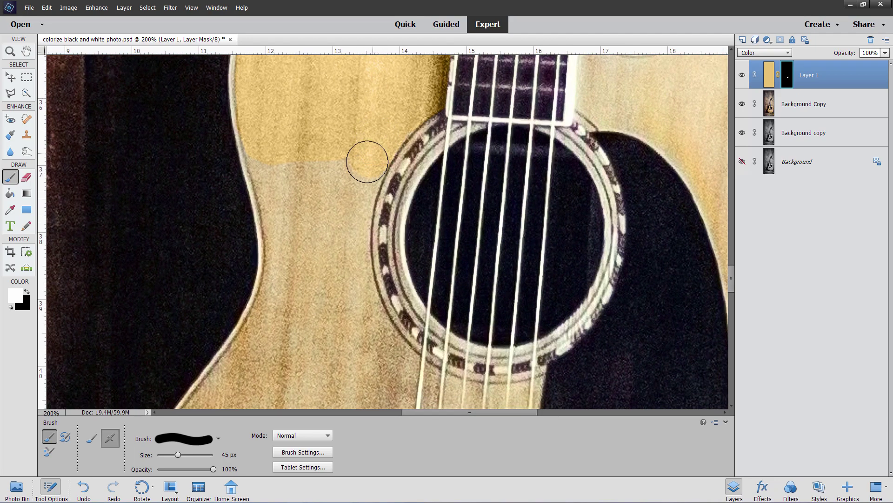
{"action": "mouse_move", "coordinate": [367, 161]}
{"action": "left_mouse_down"}
{"action": "mouse_move", "coordinate": [354, 199]}
{"action": "mouse_move", "coordinate": [322, 157]}
{"action": "mouse_move", "coordinate": [299, 182]}
{"action": "mouse_move", "coordinate": [268, 150]}
{"action": "mouse_move", "coordinate": [285, 250]}
{"action": "mouse_move", "coordinate": [300, 273]}
{"action": "mouse_move", "coordinate": [311, 218]}
{"action": "mouse_move", "coordinate": [315, 234]}
{"action": "mouse_move", "coordinate": [340, 237]}
{"action": "mouse_move", "coordinate": [353, 204]}
{"action": "mouse_move", "coordinate": [352, 282]}
{"action": "mouse_move", "coordinate": [344, 295]}
{"action": "mouse_move", "coordinate": [301, 303]}
{"action": "mouse_move", "coordinate": [297, 313]}
{"action": "mouse_move", "coordinate": [381, 174]}
{"action": "mouse_move", "coordinate": [387, 156]}
{"action": "mouse_move", "coordinate": [347, 144]}
{"action": "mouse_move", "coordinate": [331, 193]}
{"action": "mouse_move", "coordinate": [269, 283]}
{"action": "mouse_move", "coordinate": [416, 171]}
{"action": "mouse_move", "coordinate": [422, 179]}
{"action": "mouse_move", "coordinate": [419, 168]}
{"action": "mouse_move", "coordinate": [428, 197]}
{"action": "mouse_move", "coordinate": [482, 255]}
{"action": "left_mouse_up"}
{"action": "key", "text": "space"}
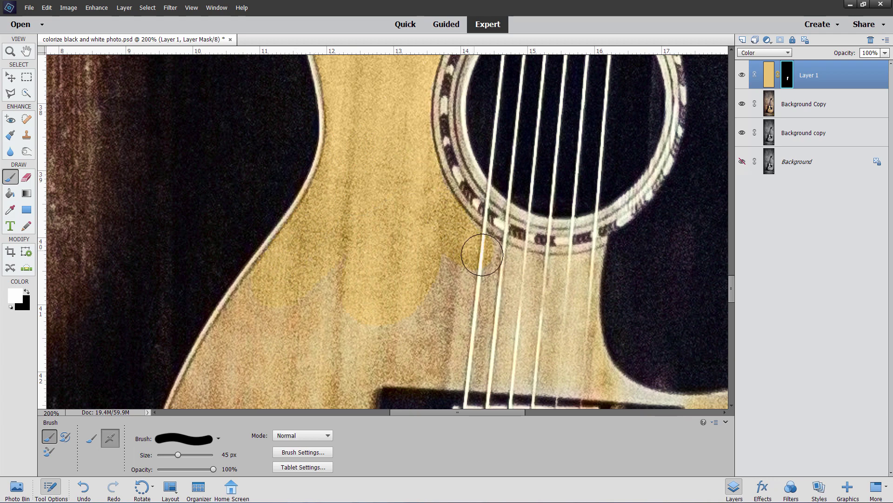
{"action": "left_click_drag", "start_coordinate": [400, 56], "coordinate": [377, 224]}
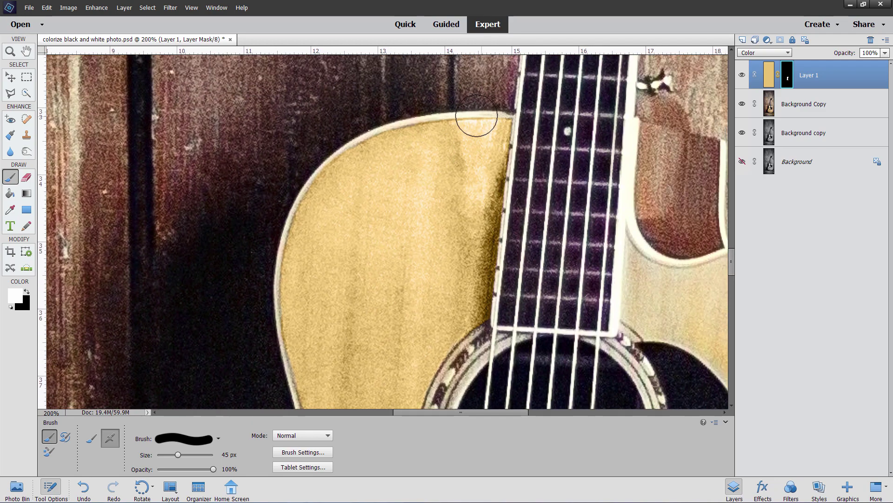
- Give the Background Copy layer a layer mask and set black as the painting colour
{"action": "key", "text": "v"}
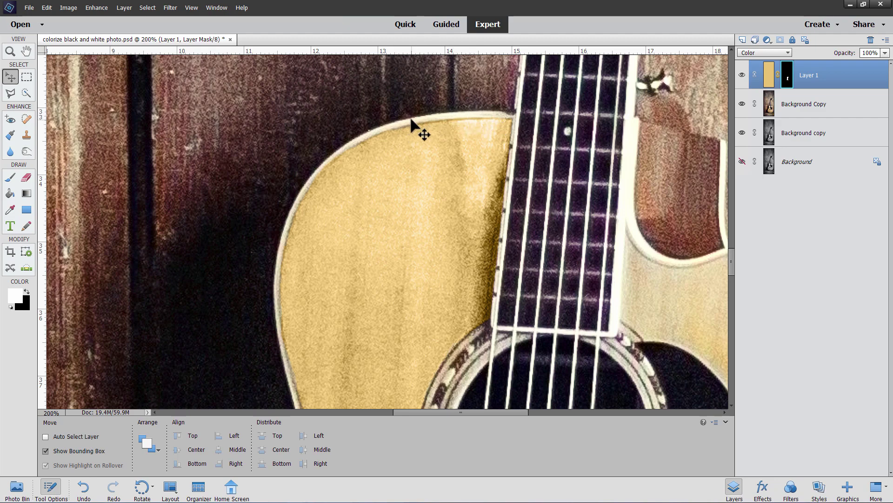
{"action": "left_click", "coordinate": [805, 111]}
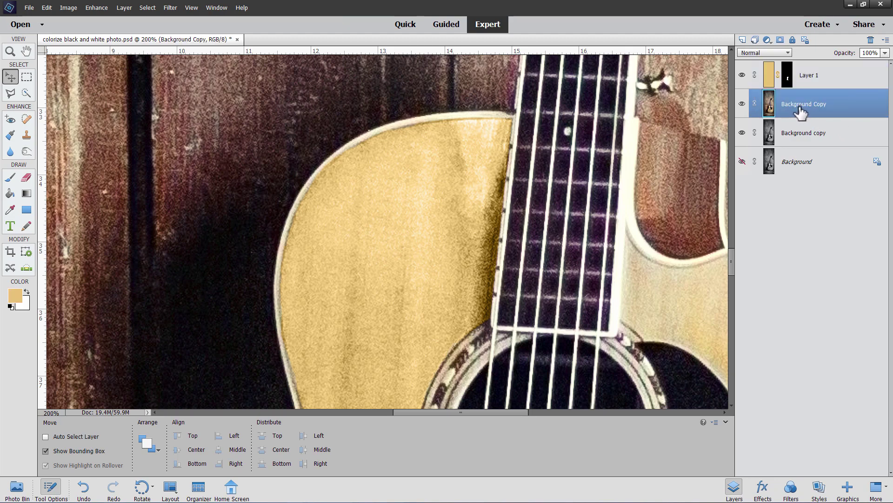
{"action": "left_click", "coordinate": [781, 40]}
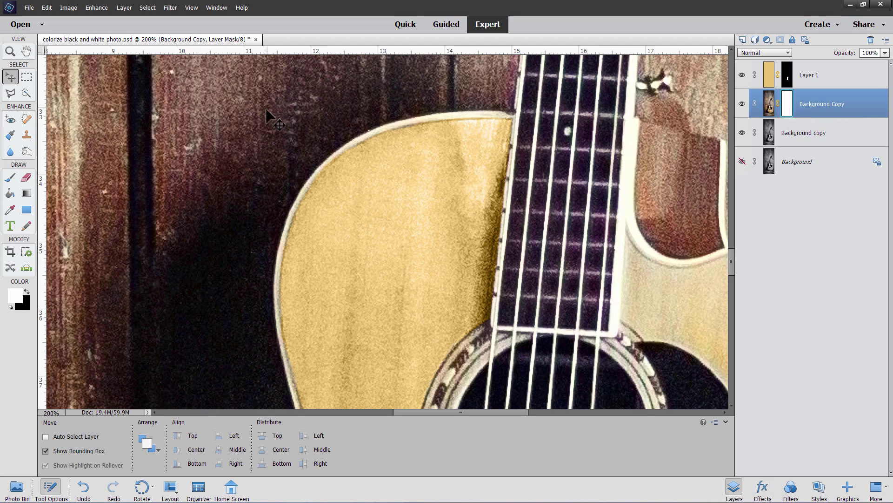
{"action": "left_click", "coordinate": [27, 291]}
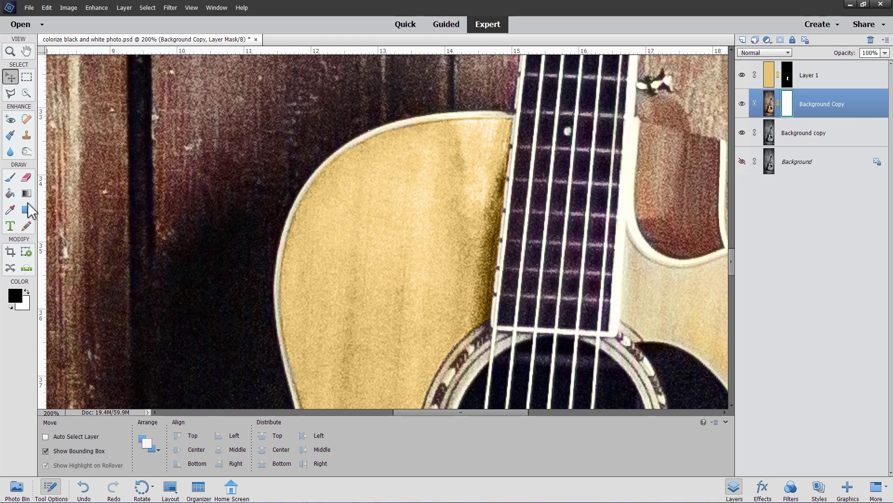
- With a 9 px black brush, mask the door tint off the body's left edge binding
{"action": "left_click", "coordinate": [9, 176]}
{"action": "key", "text": "bracketleft"}
{"action": "key", "text": "bracketleft"}
{"action": "key", "text": "bracketleft"}
{"action": "key", "text": "bracketleft"}
{"action": "key", "text": "bracketleft"}
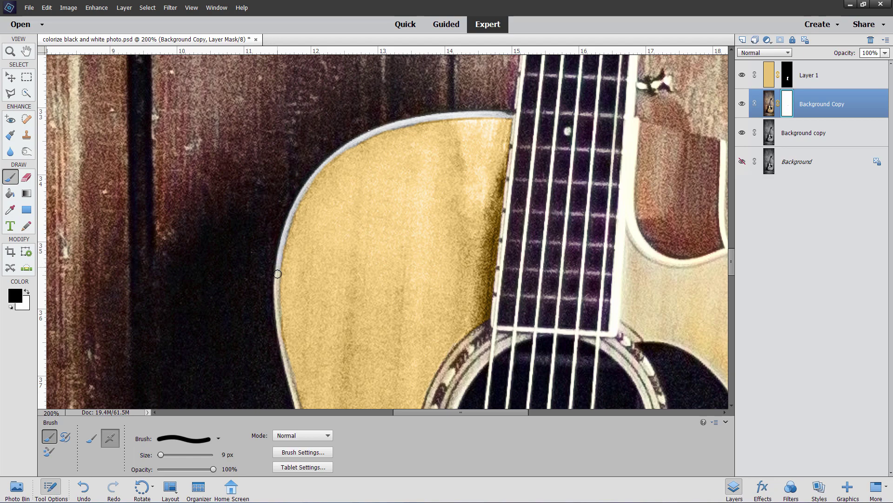
{"action": "left_click_drag", "start_coordinate": [278, 302], "coordinate": [276, 312]}
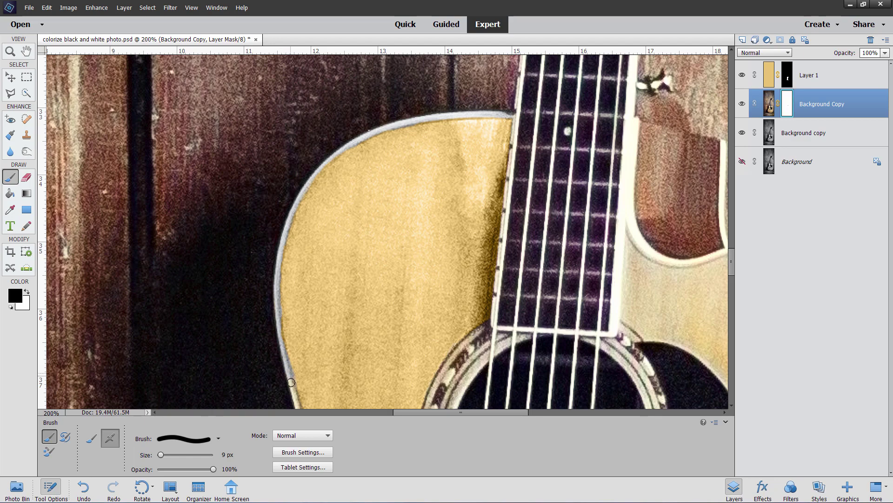
{"action": "scroll", "coordinate": [345, 351], "scroll_direction": "down", "scroll_amount": 5}
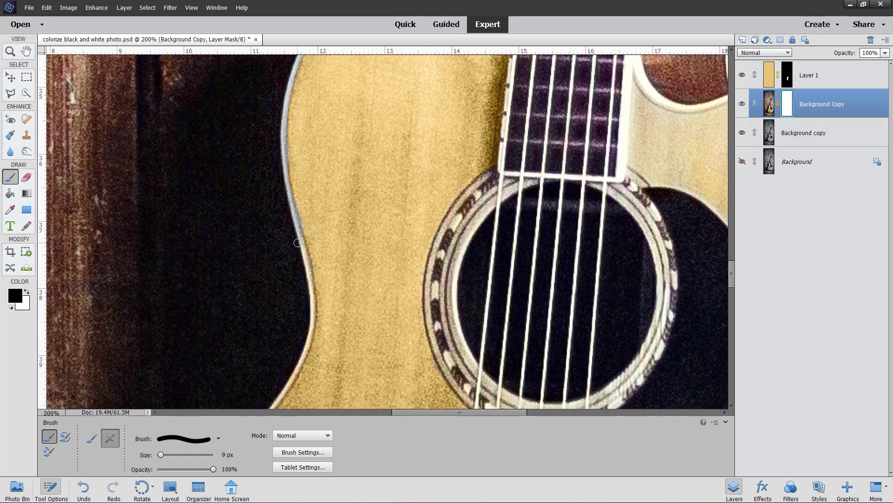
{"action": "left_click_drag", "start_coordinate": [305, 252], "coordinate": [306, 263]}
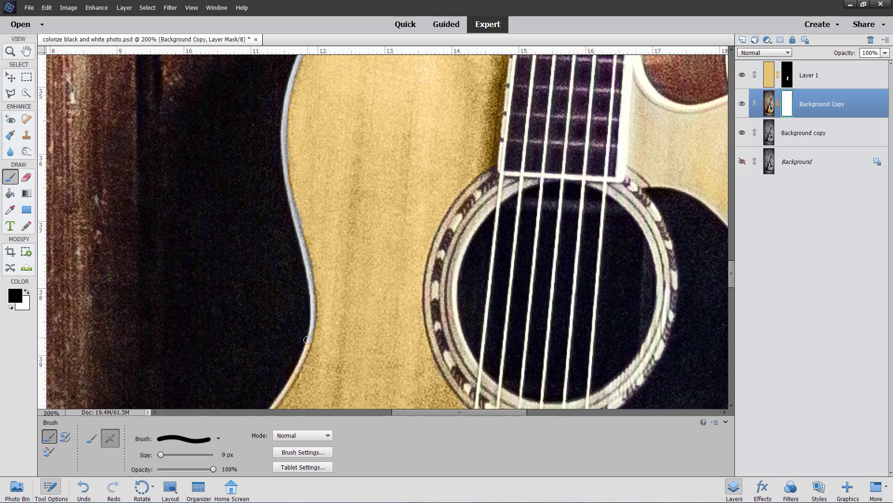
- Paint black around the soundhole rosette ring so it turns neutral grey
{"action": "left_click_drag", "start_coordinate": [352, 183], "coordinate": [299, 182]}
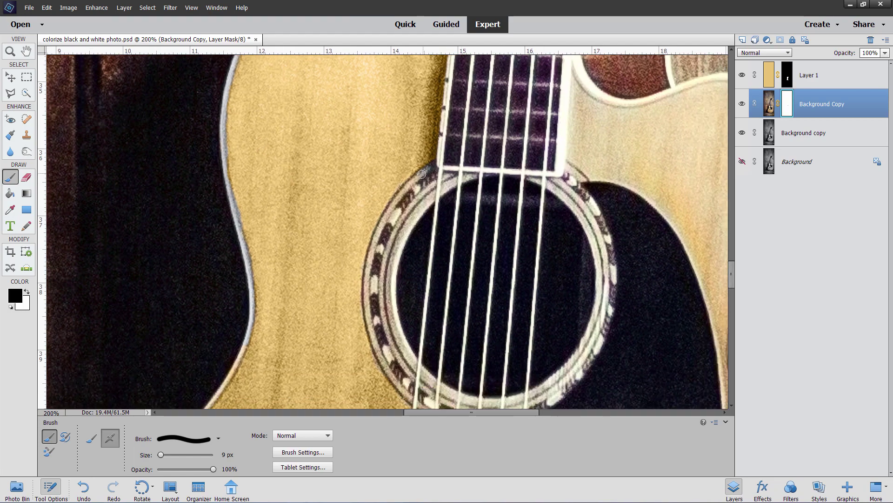
{"action": "left_click_drag", "start_coordinate": [403, 193], "coordinate": [380, 229]}
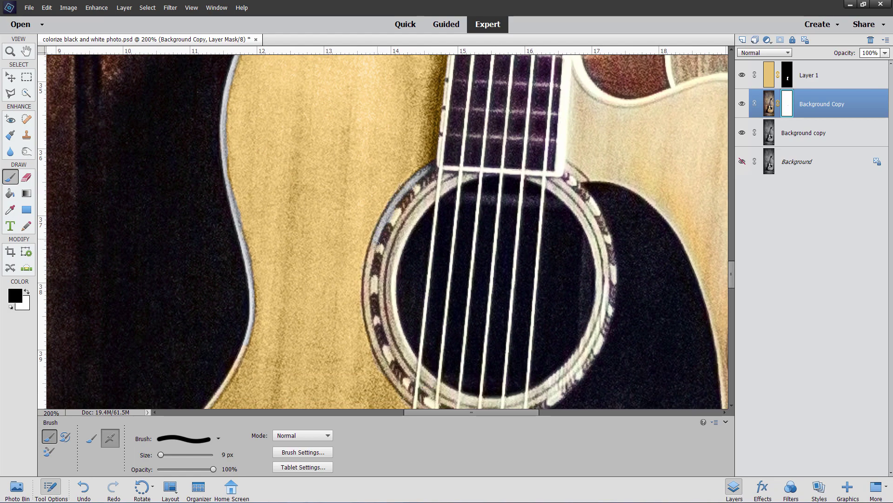
{"action": "mouse_move", "coordinate": [374, 279]}
{"action": "left_mouse_down"}
{"action": "mouse_move", "coordinate": [407, 203]}
{"action": "mouse_move", "coordinate": [384, 230]}
{"action": "mouse_move", "coordinate": [399, 240]}
{"action": "mouse_move", "coordinate": [430, 202]}
{"action": "mouse_move", "coordinate": [404, 217]}
{"action": "left_mouse_up"}
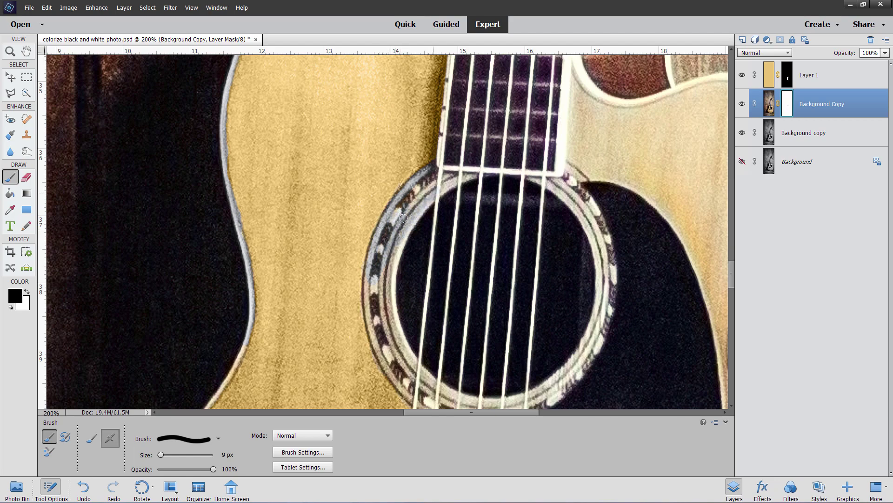
{"action": "left_click_drag", "start_coordinate": [439, 180], "coordinate": [432, 195]}
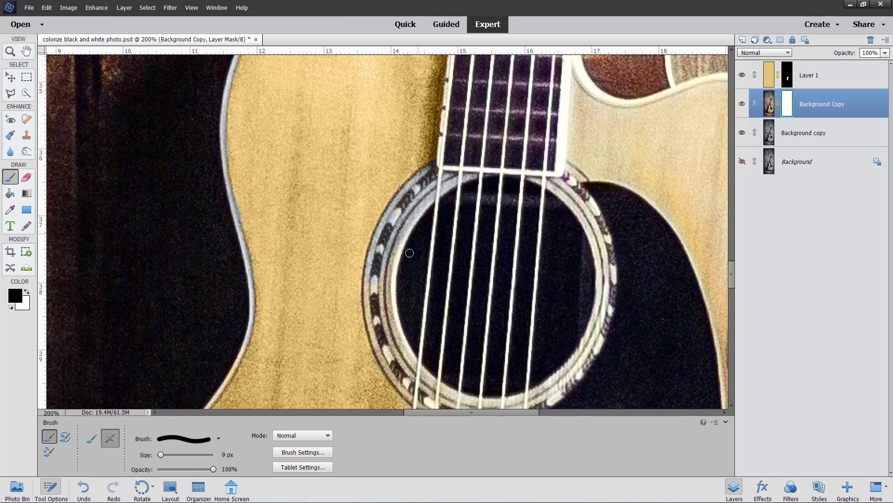
{"action": "mouse_move", "coordinate": [393, 267]}
{"action": "left_mouse_down"}
{"action": "mouse_move", "coordinate": [393, 309]}
{"action": "mouse_move", "coordinate": [382, 278]}
{"action": "mouse_move", "coordinate": [382, 300]}
{"action": "mouse_move", "coordinate": [378, 269]}
{"action": "left_mouse_up"}
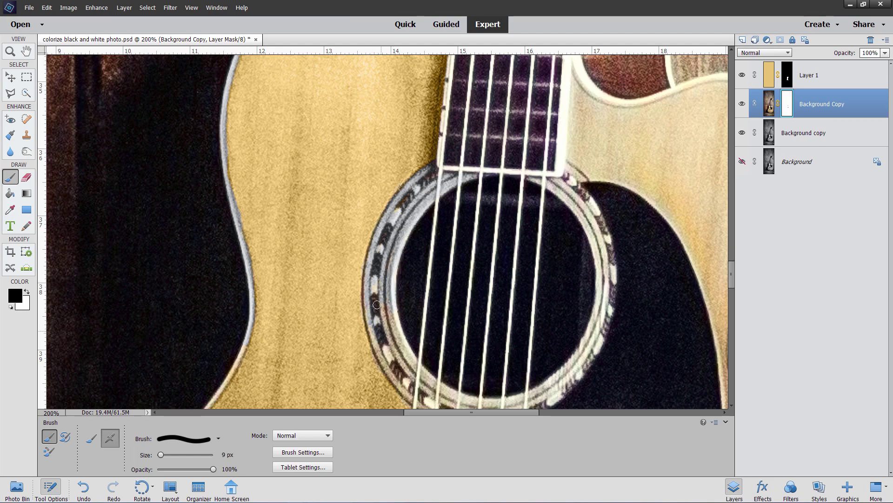
{"action": "mouse_move", "coordinate": [377, 305]}
{"action": "left_mouse_down"}
{"action": "mouse_move", "coordinate": [397, 318]}
{"action": "mouse_move", "coordinate": [408, 345]}
{"action": "left_mouse_up"}
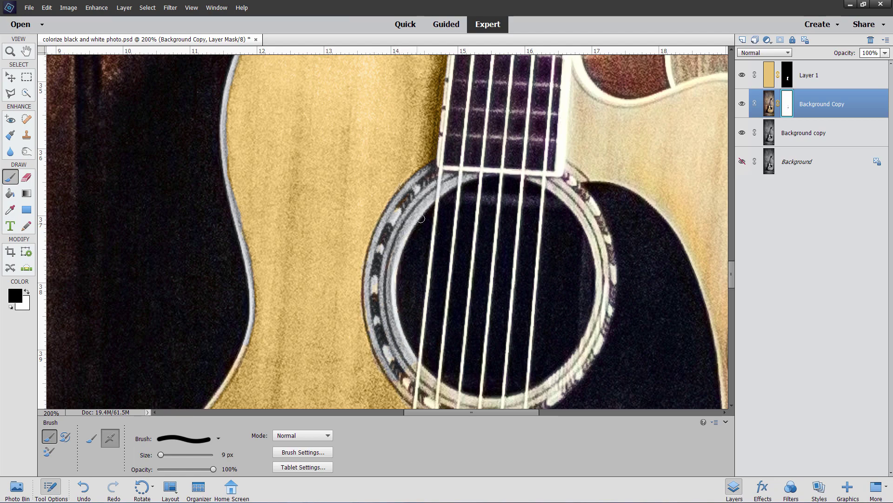
- On Layer 1's mask, brush white along the rosette's inner edge to extend the tan tint
{"action": "left_click", "coordinate": [10, 76]}
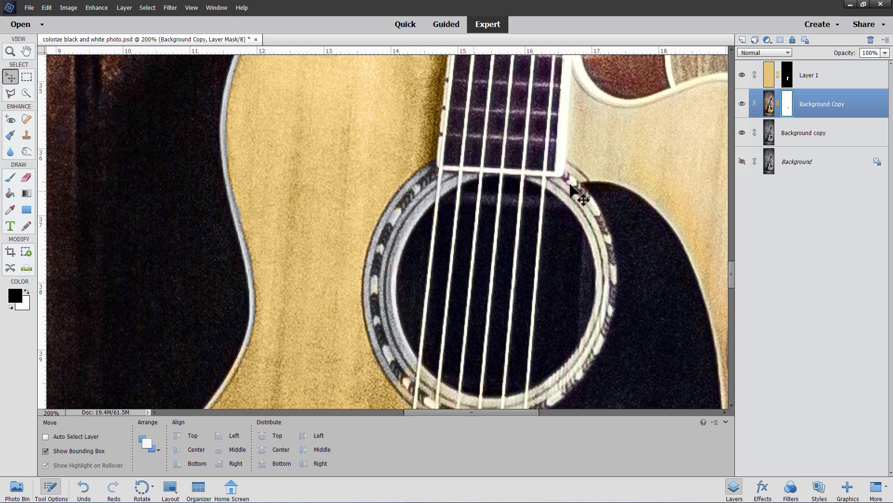
{"action": "left_click", "coordinate": [788, 80]}
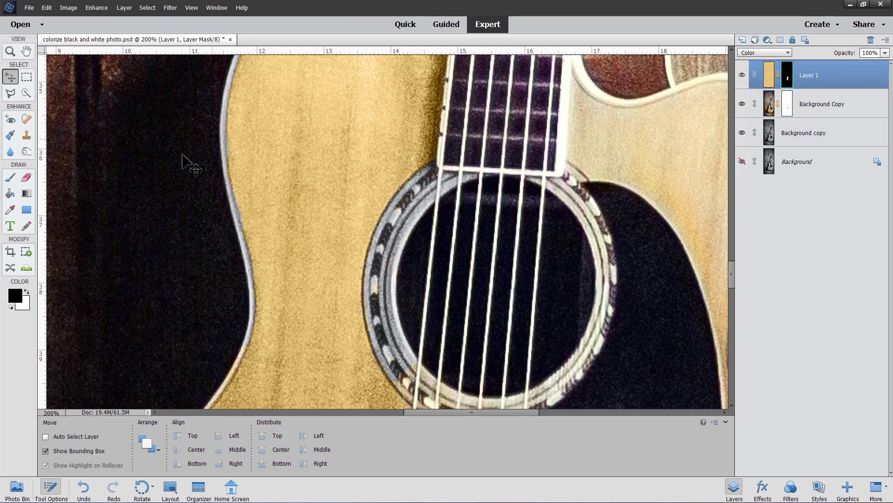
{"action": "left_click", "coordinate": [26, 291]}
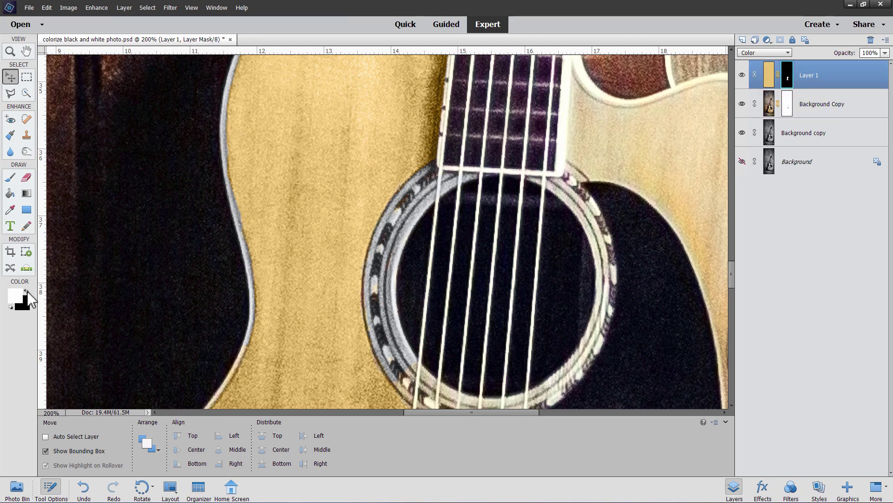
{"action": "left_click", "coordinate": [10, 176]}
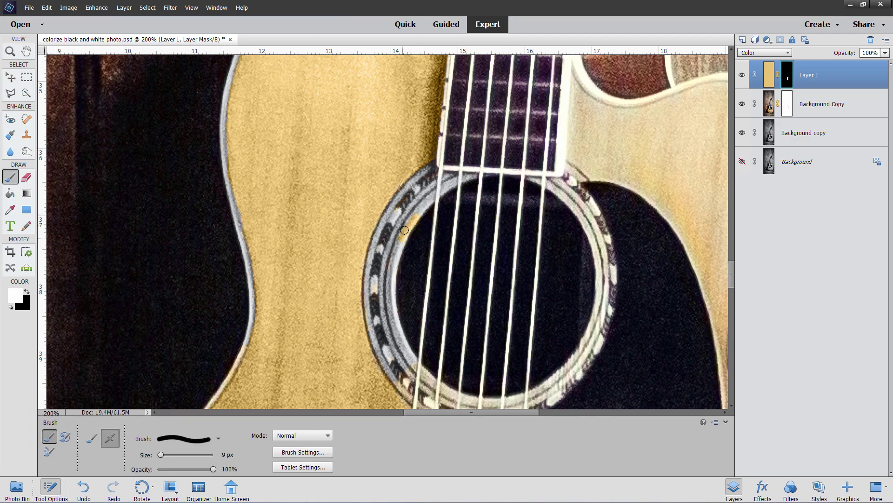
{"action": "left_click_drag", "start_coordinate": [442, 193], "coordinate": [444, 190]}
{"action": "left_click_drag", "start_coordinate": [388, 277], "coordinate": [396, 320]}
{"action": "left_click_drag", "start_coordinate": [364, 229], "coordinate": [228, 227]}
- Fit the photo on screen, then zoom to 200% on the cutaway beside the fretboard
{"action": "key", "text": "ctrl+0"}
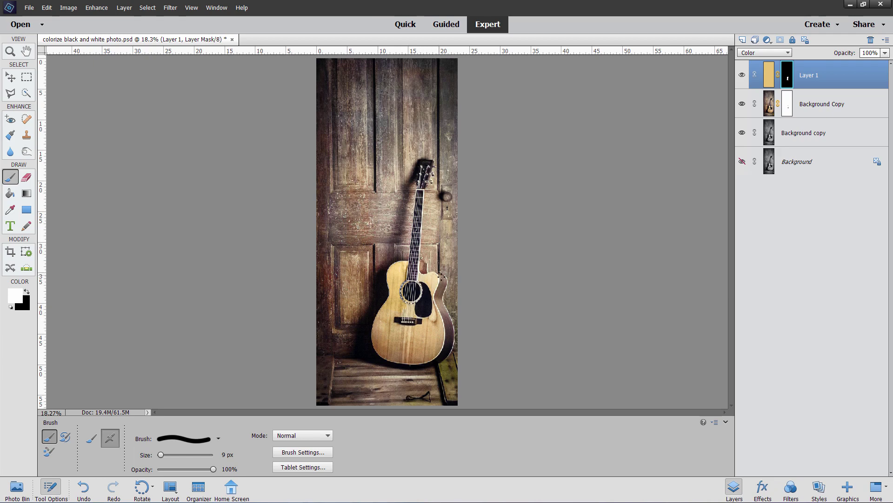
{"action": "left_click", "coordinate": [10, 51]}
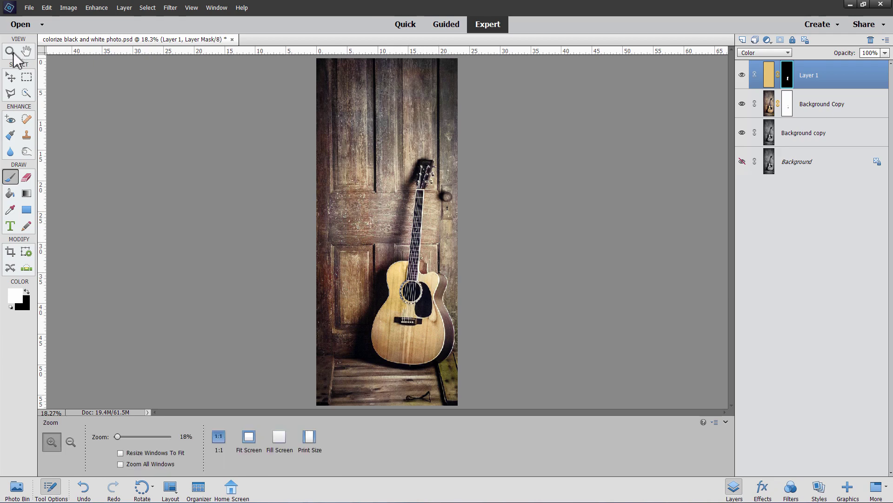
{"action": "left_click", "coordinate": [408, 327]}
{"action": "left_click", "coordinate": [410, 326]}
{"action": "left_click", "coordinate": [411, 326]}
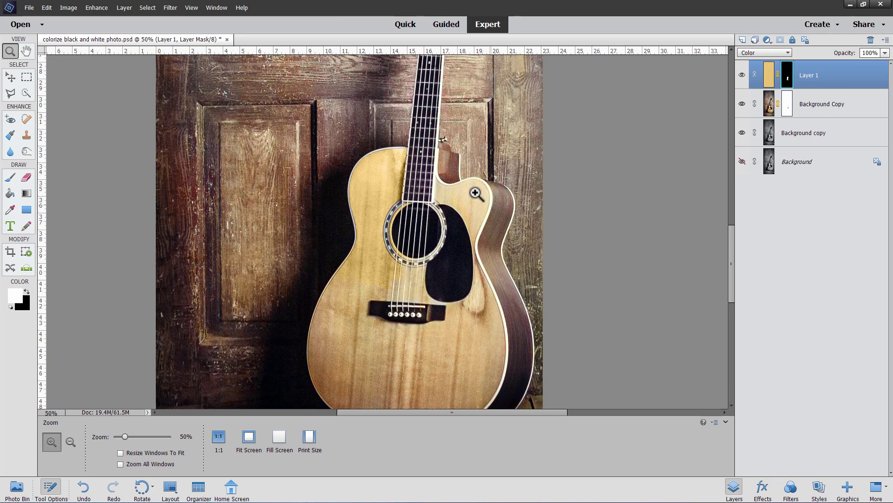
{"action": "left_click", "coordinate": [459, 177]}
{"action": "left_click", "coordinate": [455, 176]}
{"action": "left_click_drag", "start_coordinate": [470, 138], "coordinate": [452, 264]}
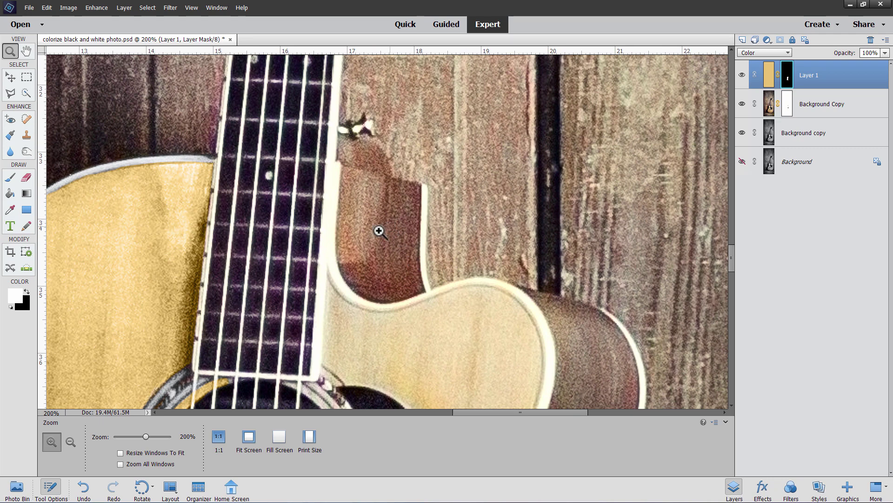
- Create empty Layer 2 and pick red-brown #b36340 as the foreground colour
{"action": "left_click", "coordinate": [742, 40]}
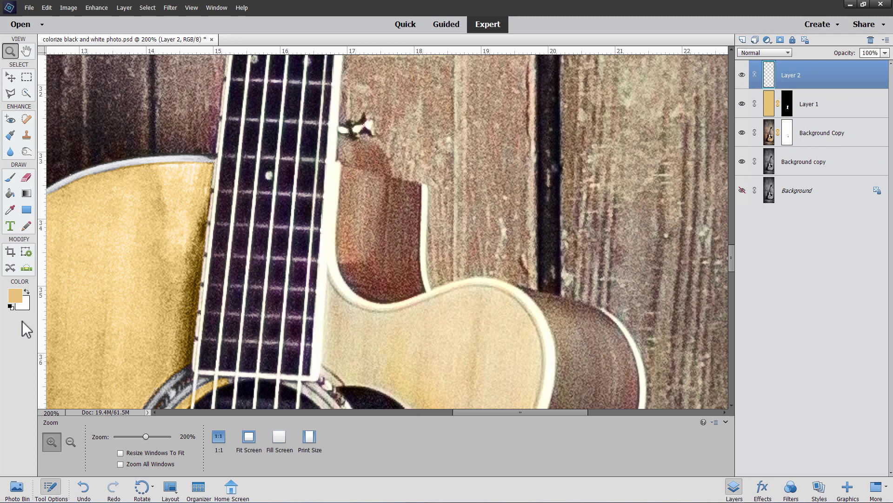
{"action": "left_click", "coordinate": [15, 296]}
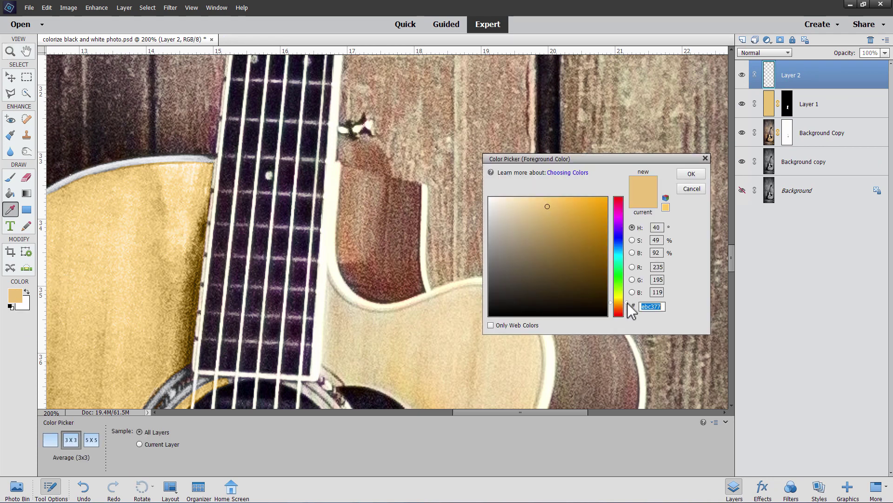
{"action": "left_click_drag", "start_coordinate": [627, 302], "coordinate": [627, 309]}
{"action": "left_click", "coordinate": [552, 224]}
{"action": "left_click_drag", "start_coordinate": [553, 224], "coordinate": [565, 232]}
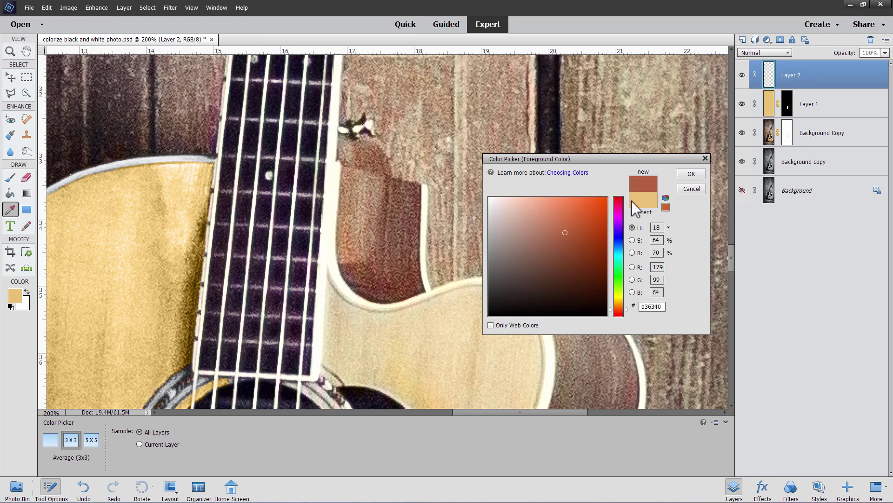
- Accept the red-brown colour and fill Layer 2 entirely with it using the Paint Bucket
{"action": "left_click", "coordinate": [691, 174]}
{"action": "key", "text": "z"}
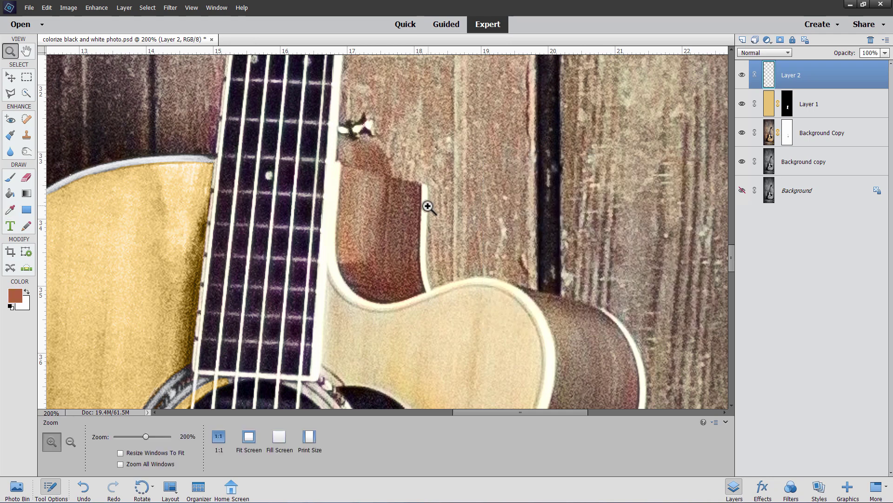
{"action": "left_click", "coordinate": [10, 193]}
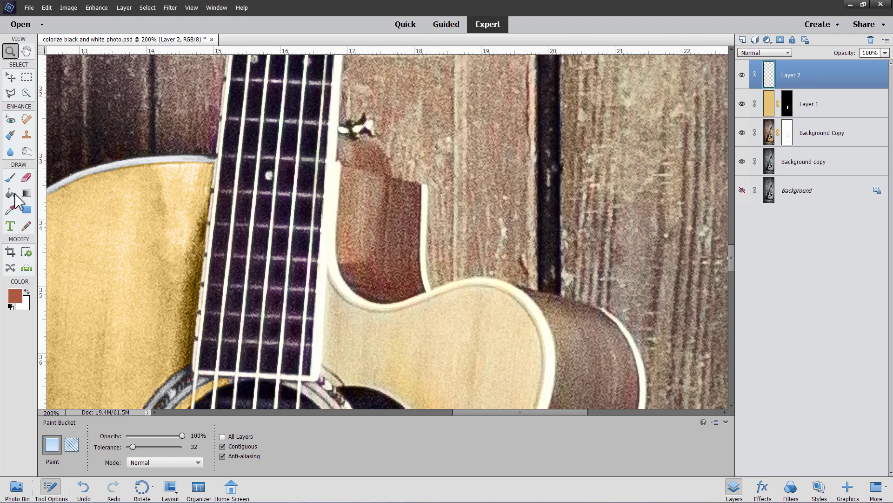
{"action": "left_click", "coordinate": [394, 203]}
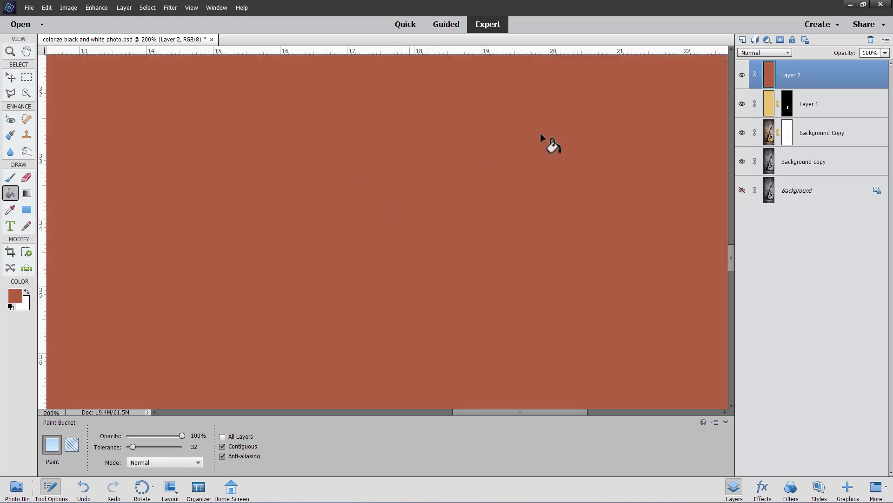
- Add a mask to Layer 2, fill it black, then paint white to reveal red on the cutaway
{"action": "left_click", "coordinate": [781, 40]}
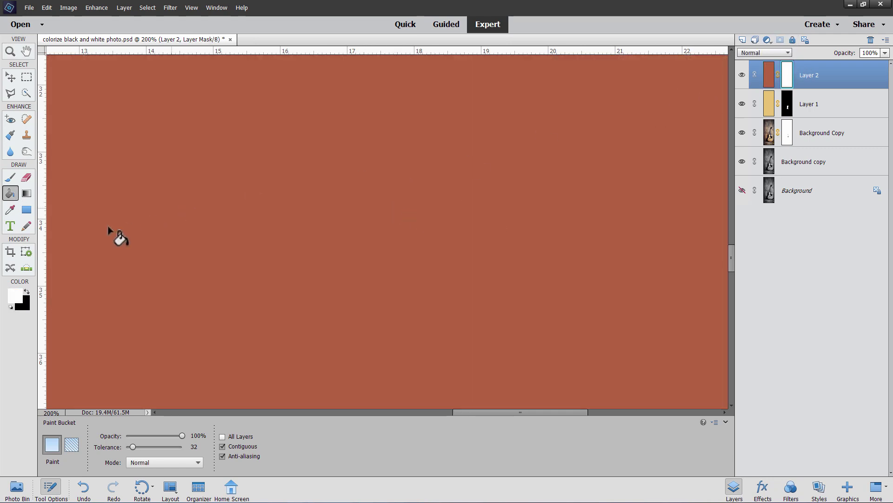
{"action": "left_click", "coordinate": [422, 210]}
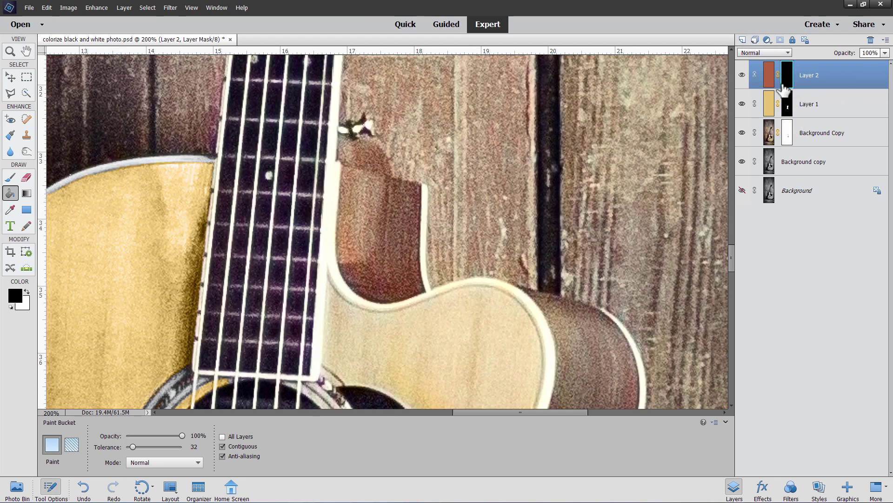
{"action": "left_click", "coordinate": [11, 176]}
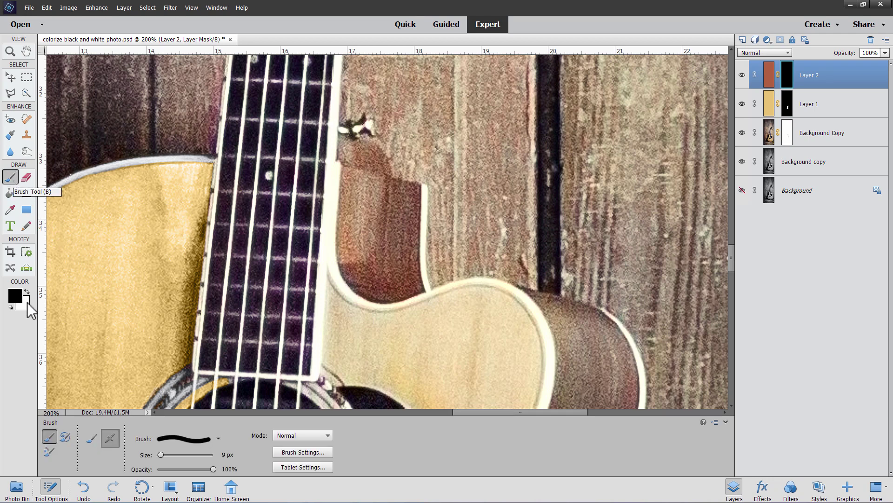
{"action": "left_click", "coordinate": [26, 292]}
{"action": "mouse_move", "coordinate": [369, 204]}
{"action": "left_mouse_down"}
{"action": "mouse_move", "coordinate": [369, 248]}
{"action": "mouse_move", "coordinate": [368, 192]}
{"action": "mouse_move", "coordinate": [358, 217]}
{"action": "mouse_move", "coordinate": [367, 246]}
{"action": "mouse_move", "coordinate": [390, 198]}
{"action": "mouse_move", "coordinate": [396, 244]}
{"action": "mouse_move", "coordinate": [377, 254]}
{"action": "mouse_move", "coordinate": [389, 223]}
{"action": "left_mouse_up"}
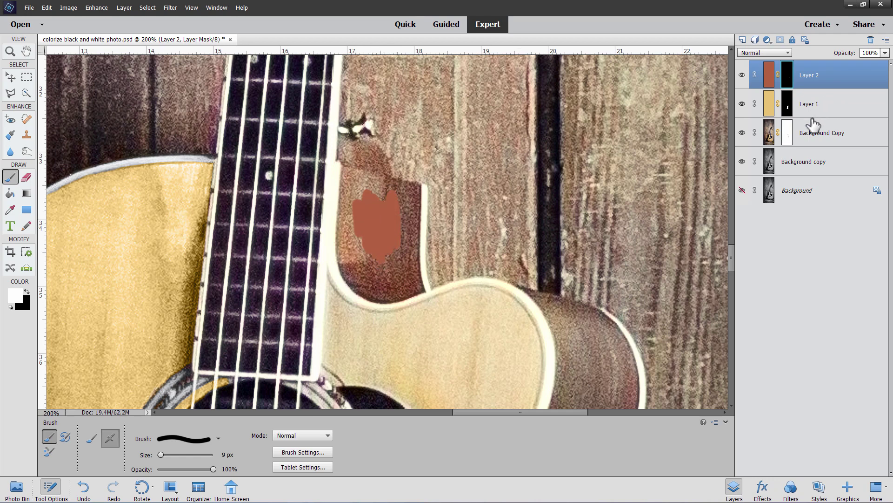
- Set Layer 2's blend mode to Color and brush the red tint toward the panel's top-left
{"action": "left_click", "coordinate": [763, 52]}
{"action": "left_click", "coordinate": [754, 257]}
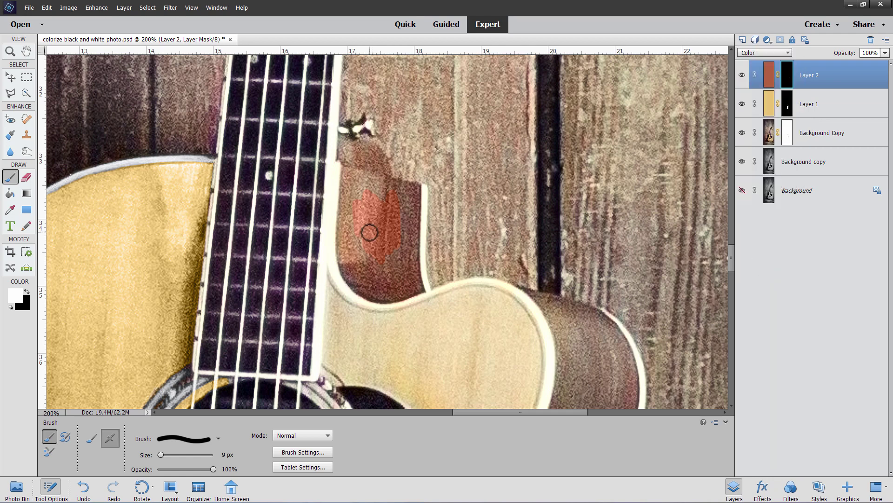
{"action": "mouse_move", "coordinate": [362, 191]}
{"action": "left_mouse_down"}
{"action": "mouse_move", "coordinate": [345, 183]}
{"action": "mouse_move", "coordinate": [347, 172]}
{"action": "mouse_move", "coordinate": [343, 251]}
{"action": "mouse_move", "coordinate": [353, 157]}
{"action": "mouse_move", "coordinate": [377, 193]}
{"action": "mouse_move", "coordinate": [397, 181]}
{"action": "mouse_move", "coordinate": [389, 181]}
{"action": "mouse_move", "coordinate": [404, 184]}
{"action": "mouse_move", "coordinate": [390, 180]}
{"action": "mouse_move", "coordinate": [383, 161]}
{"action": "mouse_move", "coordinate": [386, 183]}
{"action": "left_mouse_up"}
- Zoom in and trace a closed Polygonal Lasso outline around the pickguard along the guitar edge and neck
{"action": "key", "text": "z"}
{"action": "left_click", "coordinate": [400, 147]}
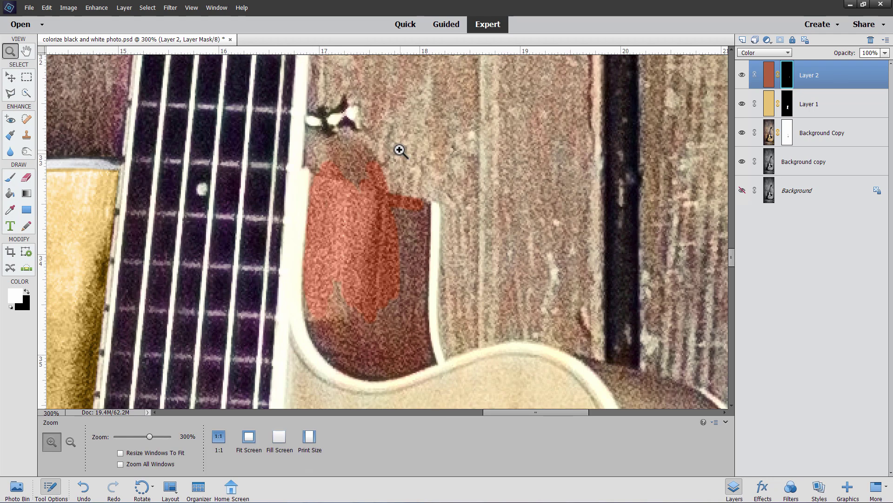
{"action": "key", "text": "l"}
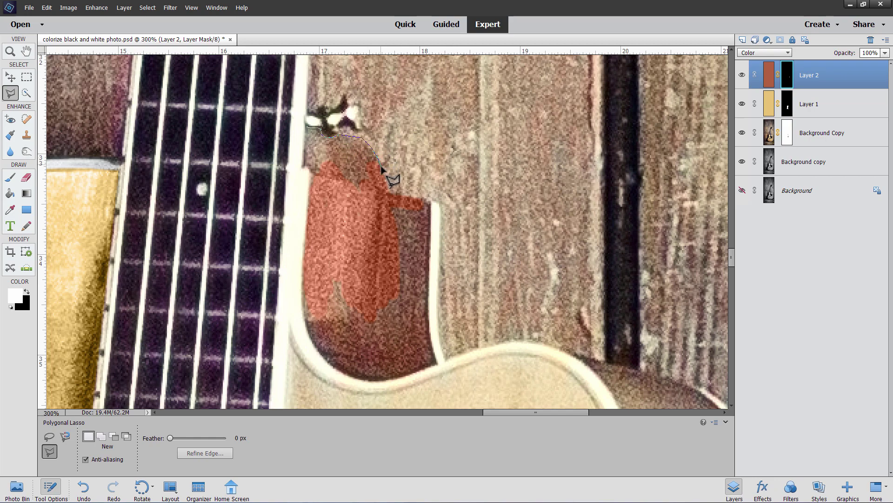
{"action": "left_click", "coordinate": [388, 192]}
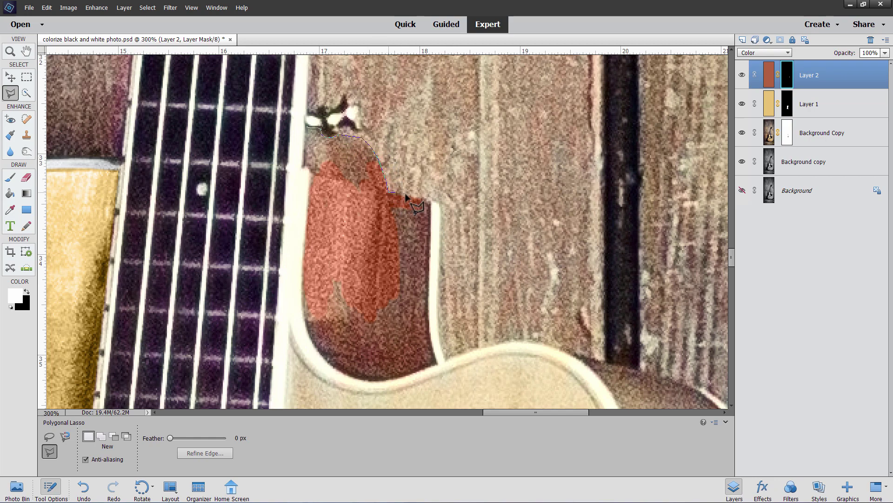
{"action": "left_click", "coordinate": [430, 201]}
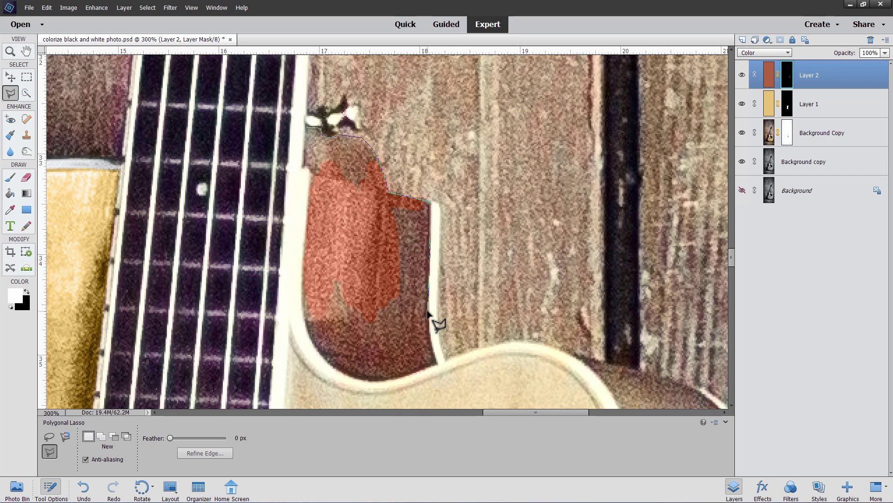
{"action": "left_click", "coordinate": [429, 331]}
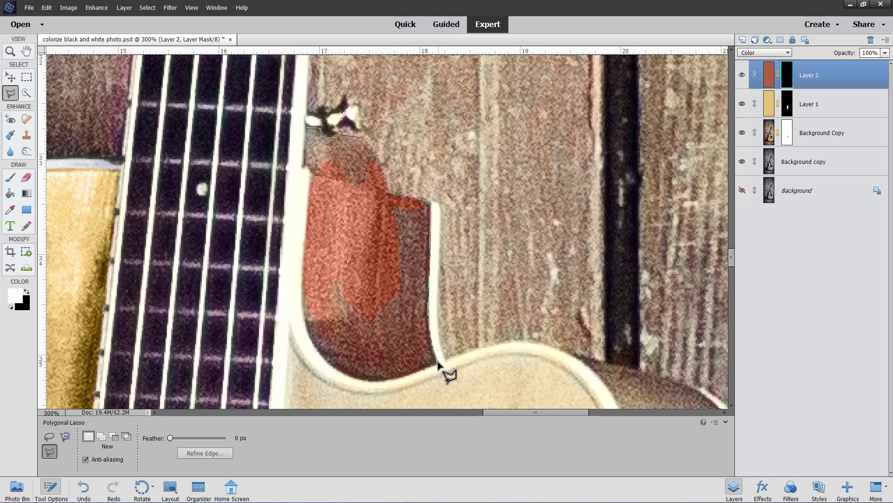
{"action": "left_click", "coordinate": [437, 364]}
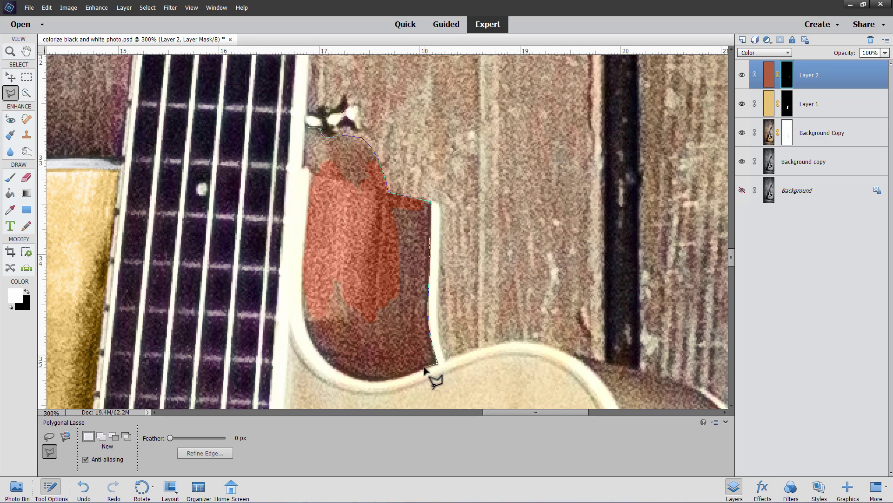
{"action": "left_click", "coordinate": [399, 378]}
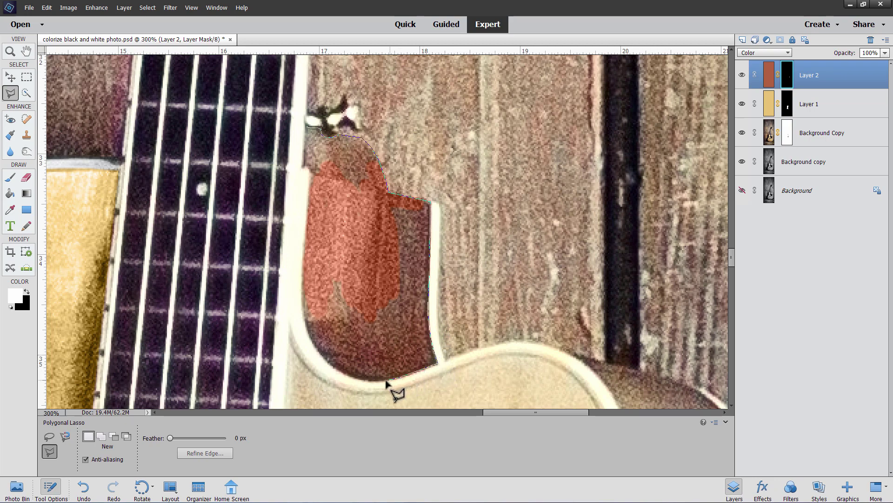
{"action": "left_click", "coordinate": [358, 381]}
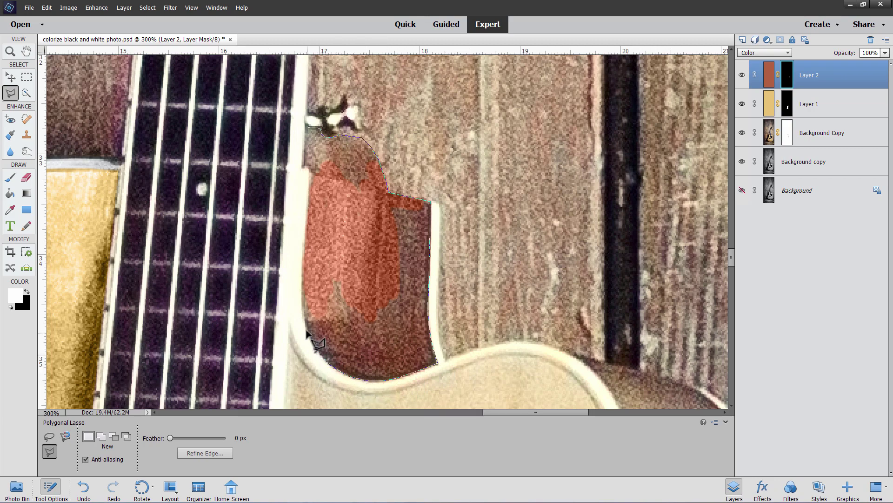
{"action": "left_click", "coordinate": [303, 305]}
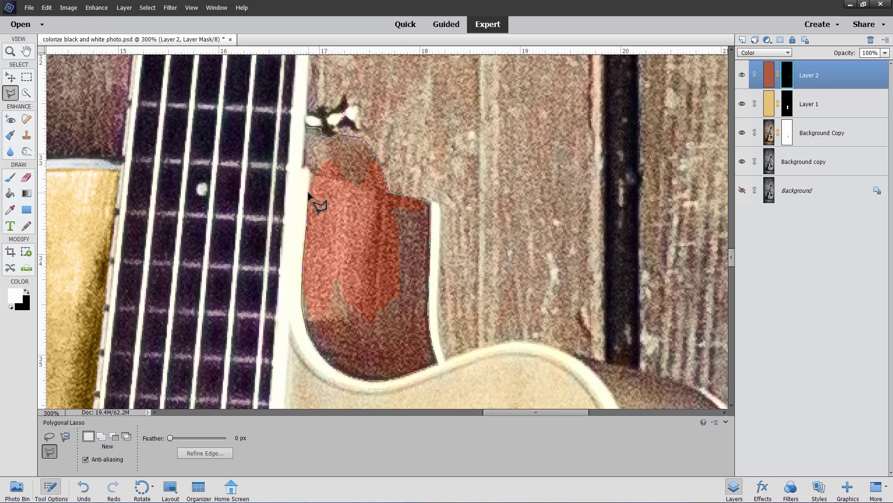
{"action": "left_click", "coordinate": [304, 167]}
{"action": "left_click", "coordinate": [306, 126]}
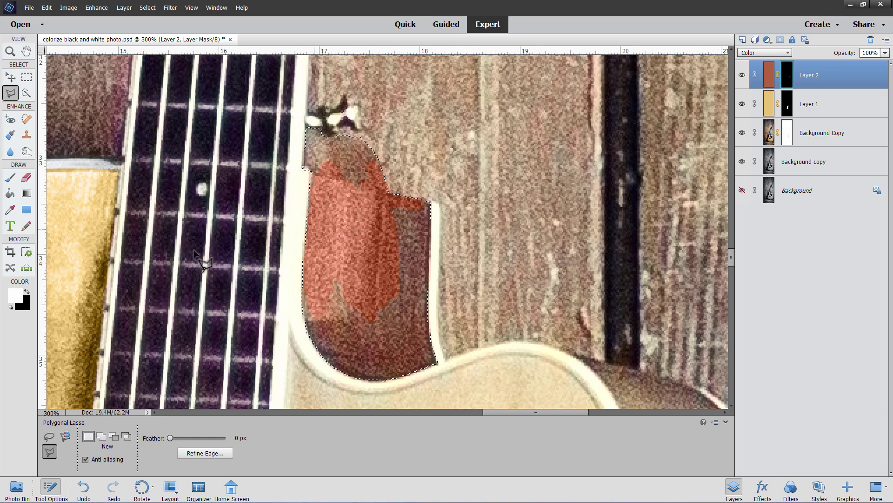
- Paint white inside the selection on Layer 2's mask, deselect, and fit the photo on screen
{"action": "left_click", "coordinate": [10, 177]}
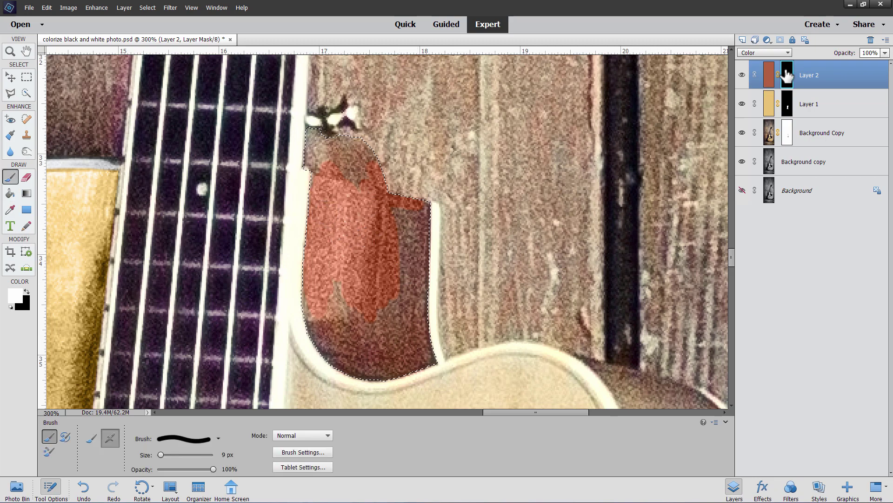
{"action": "mouse_move", "coordinate": [349, 160]}
{"action": "left_mouse_down"}
{"action": "mouse_move", "coordinate": [305, 164]}
{"action": "mouse_move", "coordinate": [312, 129]}
{"action": "mouse_move", "coordinate": [355, 164]}
{"action": "mouse_move", "coordinate": [372, 165]}
{"action": "mouse_move", "coordinate": [383, 178]}
{"action": "mouse_move", "coordinate": [357, 207]}
{"action": "mouse_move", "coordinate": [370, 205]}
{"action": "mouse_move", "coordinate": [407, 247]}
{"action": "mouse_move", "coordinate": [401, 223]}
{"action": "mouse_move", "coordinate": [433, 206]}
{"action": "mouse_move", "coordinate": [424, 205]}
{"action": "mouse_move", "coordinate": [428, 329]}
{"action": "mouse_move", "coordinate": [322, 336]}
{"action": "mouse_move", "coordinate": [355, 338]}
{"action": "mouse_move", "coordinate": [341, 303]}
{"action": "mouse_move", "coordinate": [322, 323]}
{"action": "mouse_move", "coordinate": [303, 304]}
{"action": "mouse_move", "coordinate": [316, 340]}
{"action": "mouse_move", "coordinate": [338, 361]}
{"action": "mouse_move", "coordinate": [441, 358]}
{"action": "mouse_move", "coordinate": [357, 366]}
{"action": "mouse_move", "coordinate": [383, 369]}
{"action": "mouse_move", "coordinate": [389, 361]}
{"action": "mouse_move", "coordinate": [368, 339]}
{"action": "mouse_move", "coordinate": [378, 307]}
{"action": "mouse_move", "coordinate": [334, 330]}
{"action": "mouse_move", "coordinate": [355, 349]}
{"action": "mouse_move", "coordinate": [373, 318]}
{"action": "mouse_move", "coordinate": [371, 329]}
{"action": "mouse_move", "coordinate": [388, 314]}
{"action": "mouse_move", "coordinate": [394, 369]}
{"action": "mouse_move", "coordinate": [419, 349]}
{"action": "left_mouse_up"}
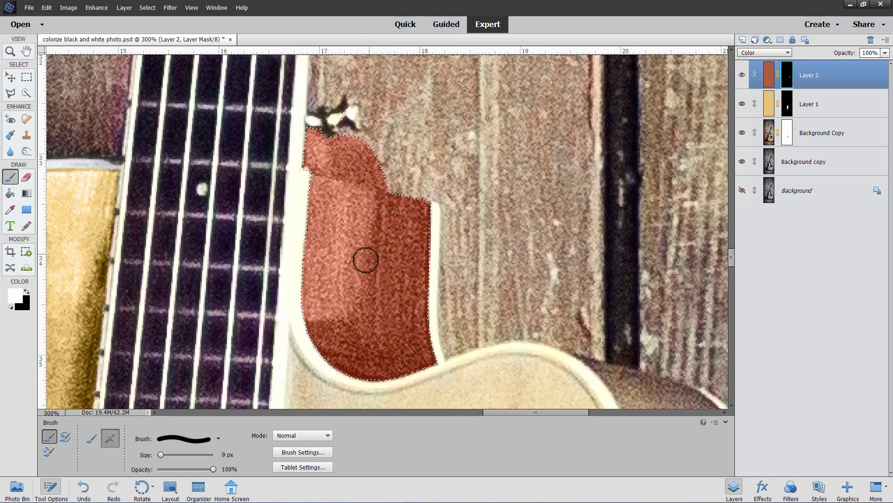
{"action": "key", "text": "ctrl+d"}
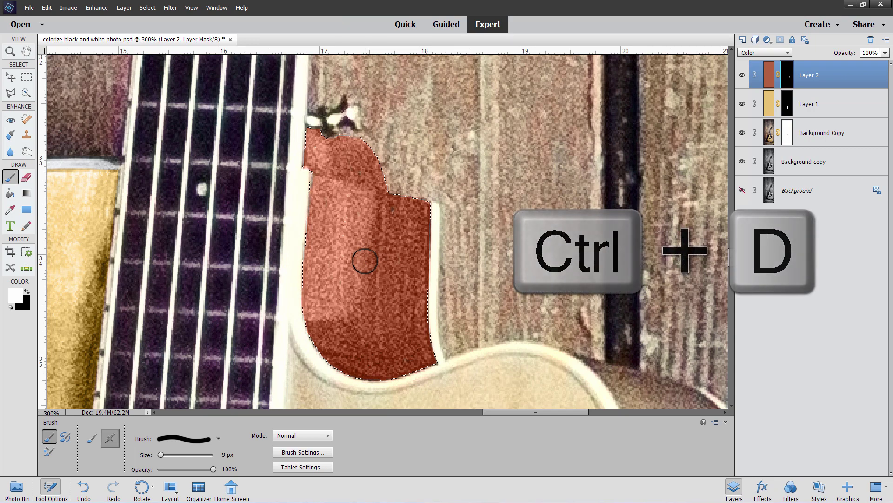
{"action": "key", "text": "ctrl+0"}
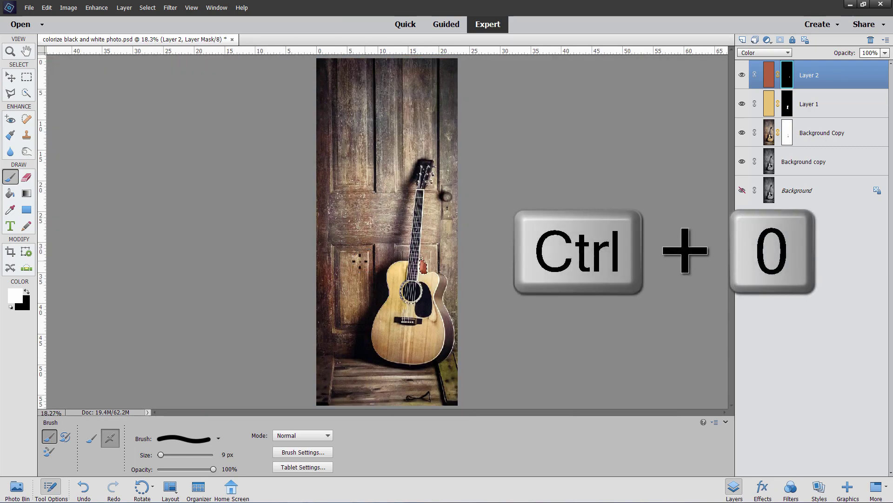
- Zoom in on the guitar, then add a Hue/Saturation adjustment layer clipped to the red Layer 2
{"action": "left_click", "coordinate": [10, 51]}
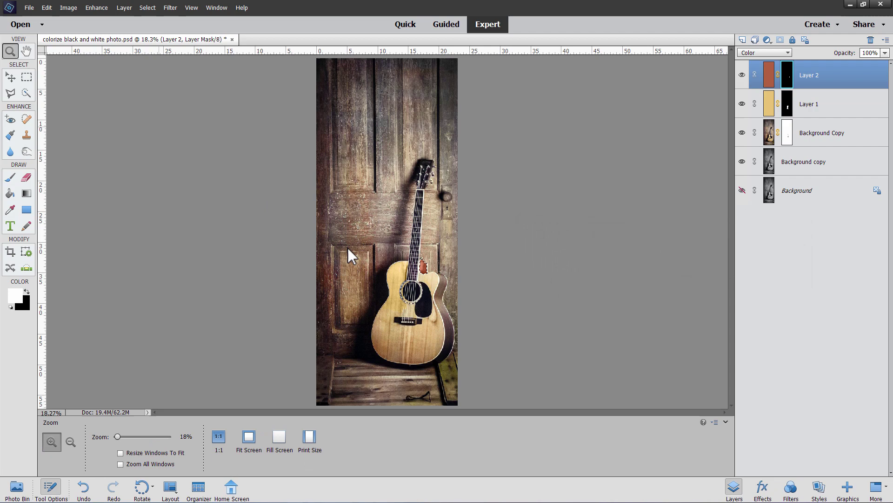
{"action": "left_click", "coordinate": [431, 286]}
{"action": "left_click", "coordinate": [430, 286]}
{"action": "left_click", "coordinate": [408, 185]}
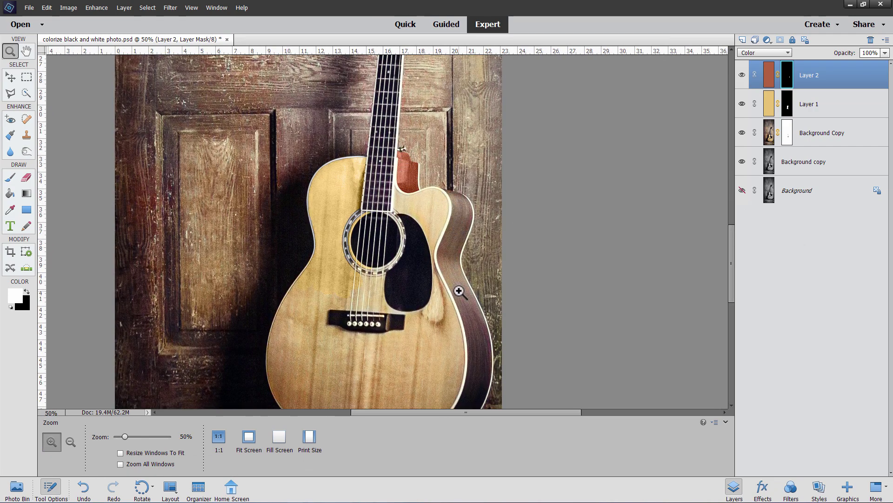
{"action": "scroll", "coordinate": [693, 242], "scroll_direction": "down", "scroll_amount": 2}
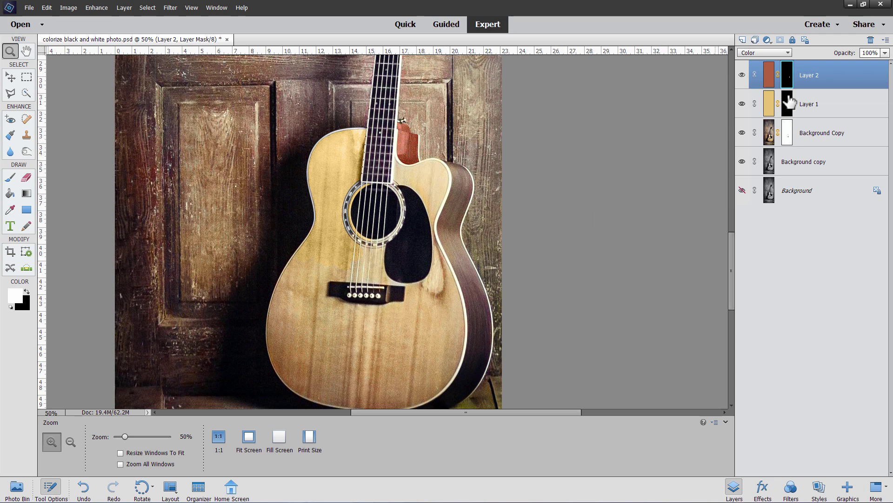
{"action": "left_click", "coordinate": [124, 8]}
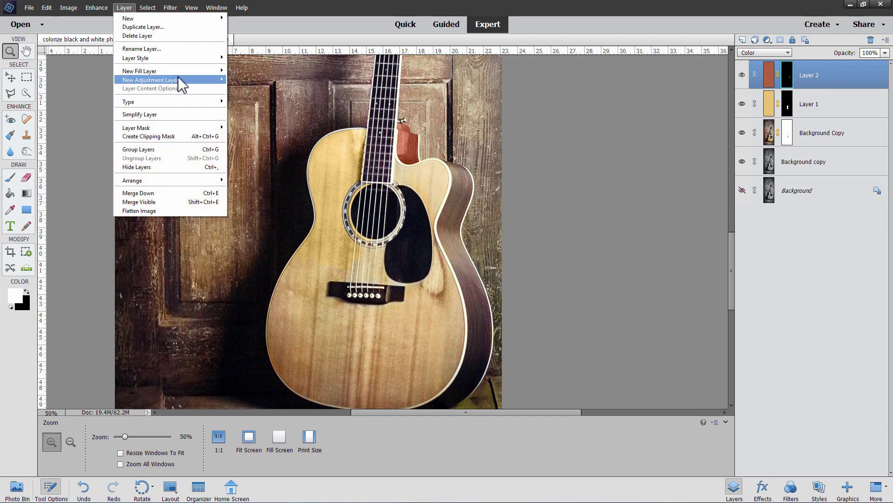
{"action": "mouse_move", "coordinate": [180, 84]}
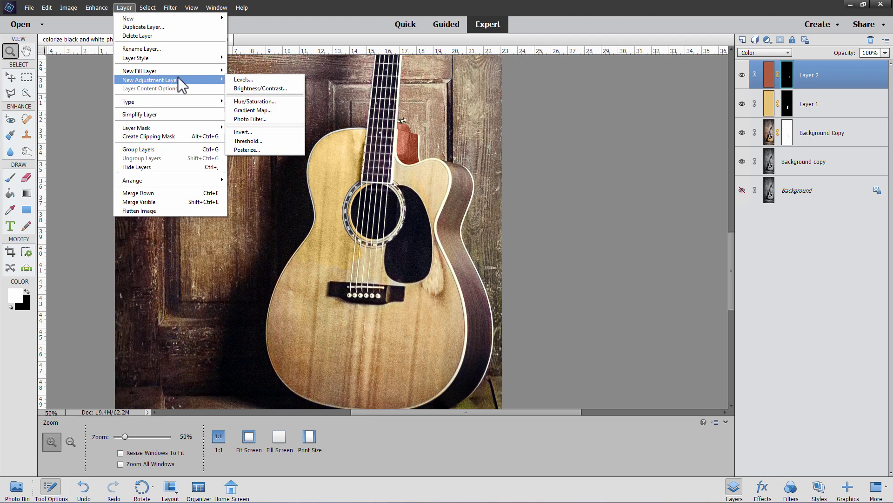
{"action": "left_click", "coordinate": [254, 101]}
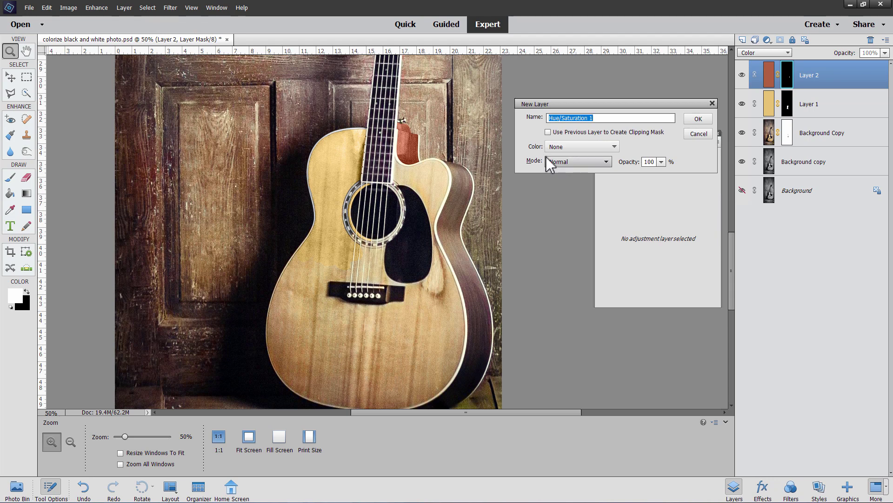
{"action": "left_click", "coordinate": [557, 132]}
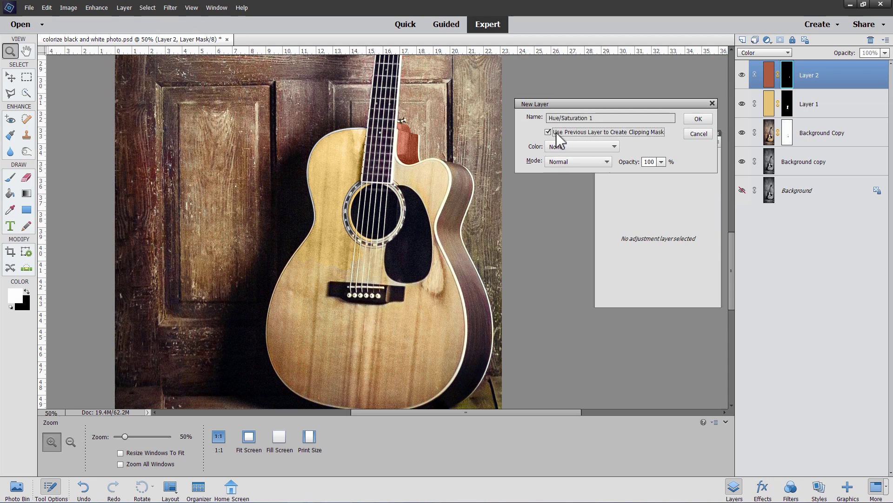
{"action": "left_click", "coordinate": [693, 120]}
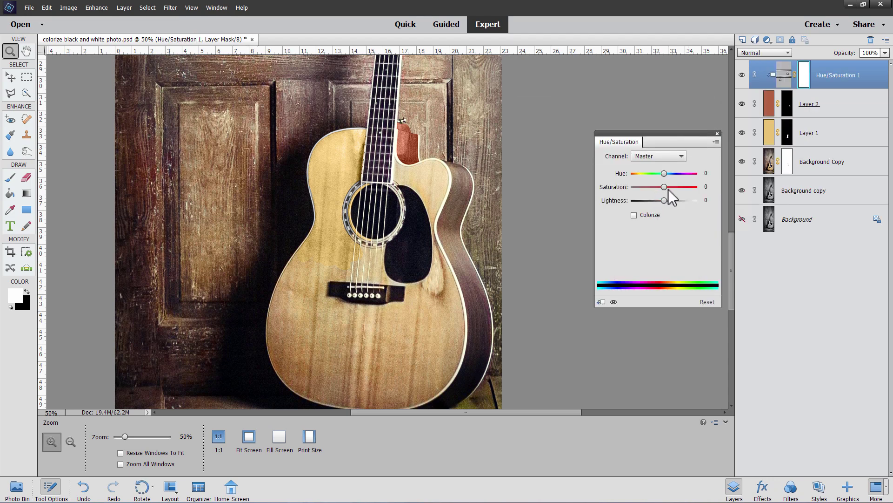
- Set the pickguard's Hue/Saturation to Saturation -13 and Lightness -10
{"action": "mouse_move", "coordinate": [649, 187]}
{"action": "left_mouse_down"}
{"action": "mouse_move", "coordinate": [680, 186]}
{"action": "mouse_move", "coordinate": [661, 187]}
{"action": "left_mouse_up"}
{"action": "left_click_drag", "start_coordinate": [664, 200], "coordinate": [661, 200]}
{"action": "left_click", "coordinate": [717, 133]}
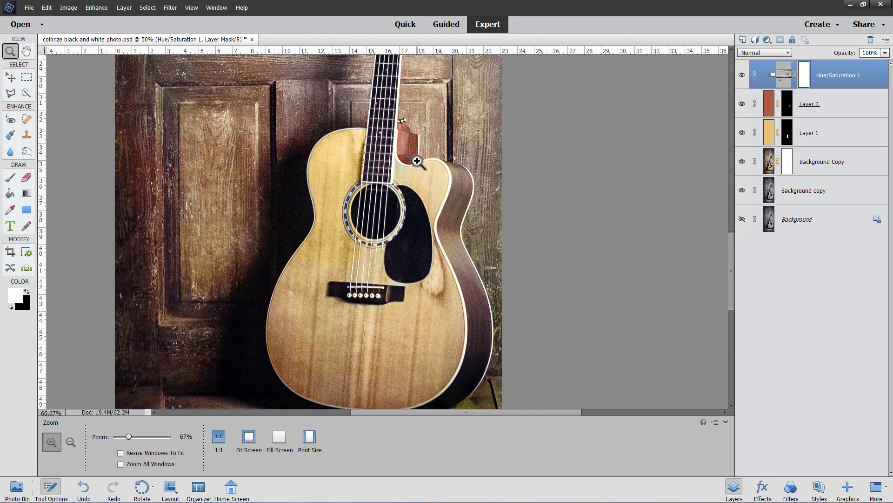
- Select Background Copy, reset to default black and white colours, and choose a 9 px Brush
{"action": "left_click", "coordinate": [404, 150]}
{"action": "left_click", "coordinate": [417, 161]}
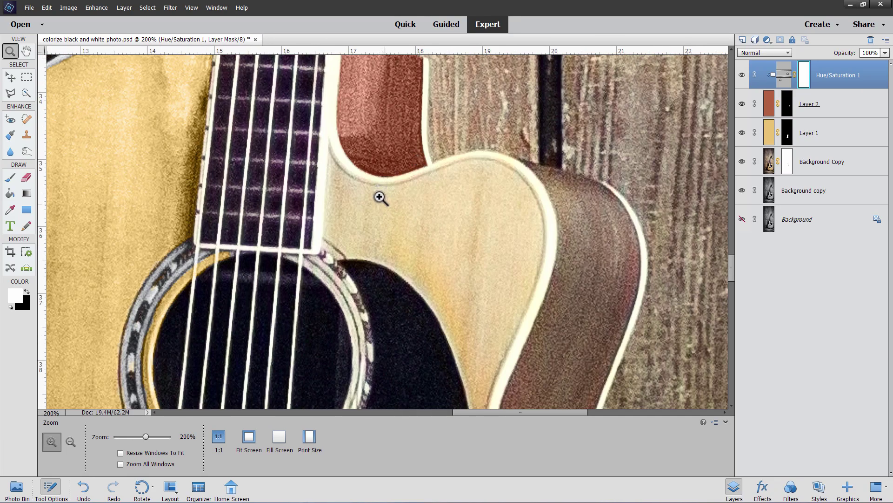
{"action": "scroll", "coordinate": [369, 205], "scroll_direction": "up", "scroll_amount": 3}
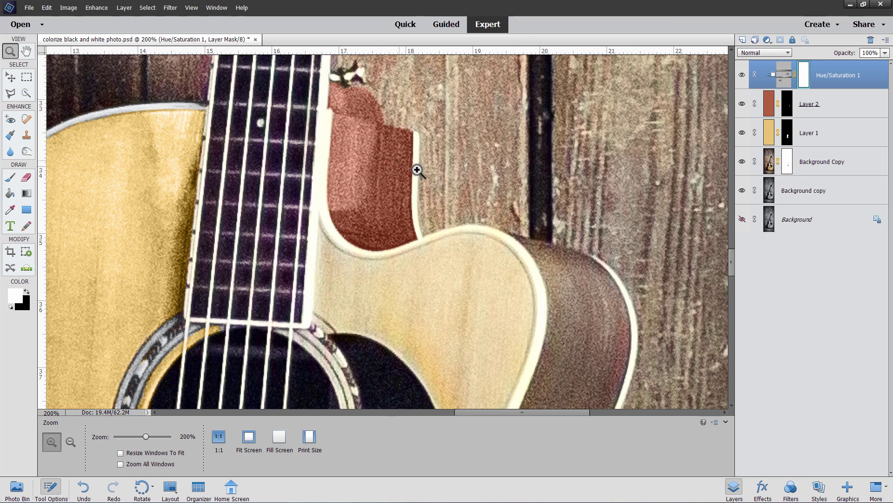
{"action": "left_click", "coordinate": [820, 165]}
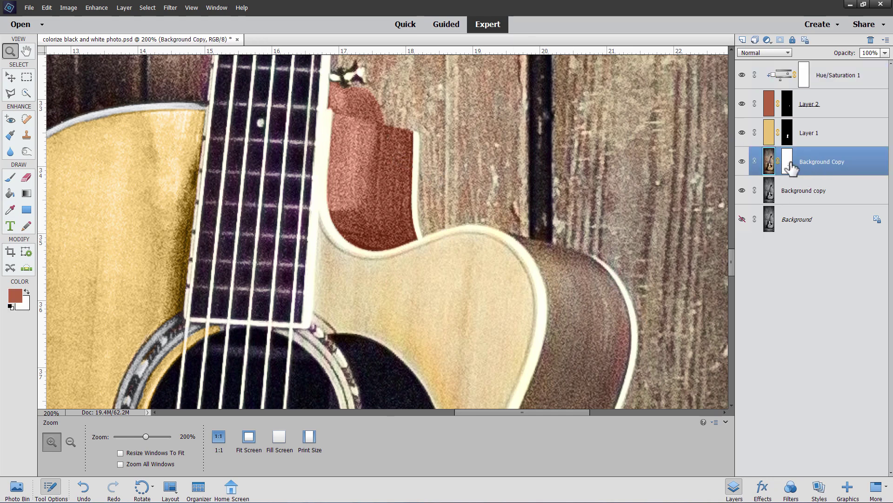
{"action": "left_click", "coordinate": [11, 306]}
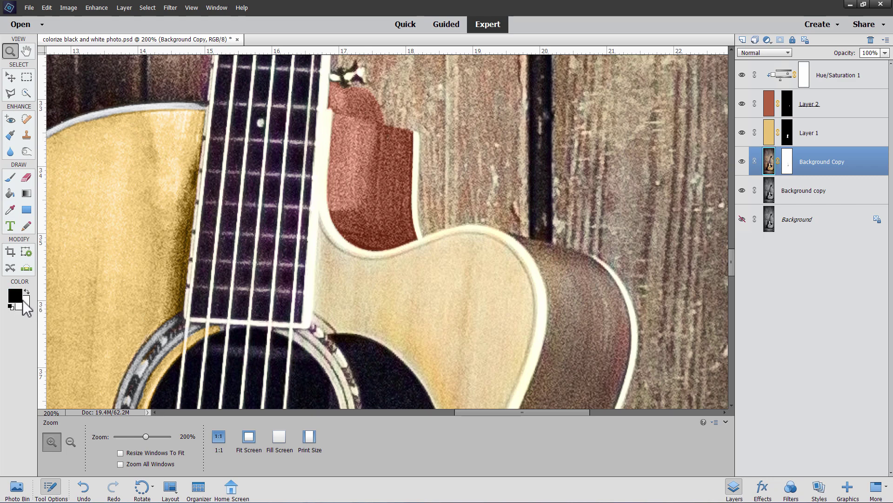
{"action": "left_click", "coordinate": [11, 176]}
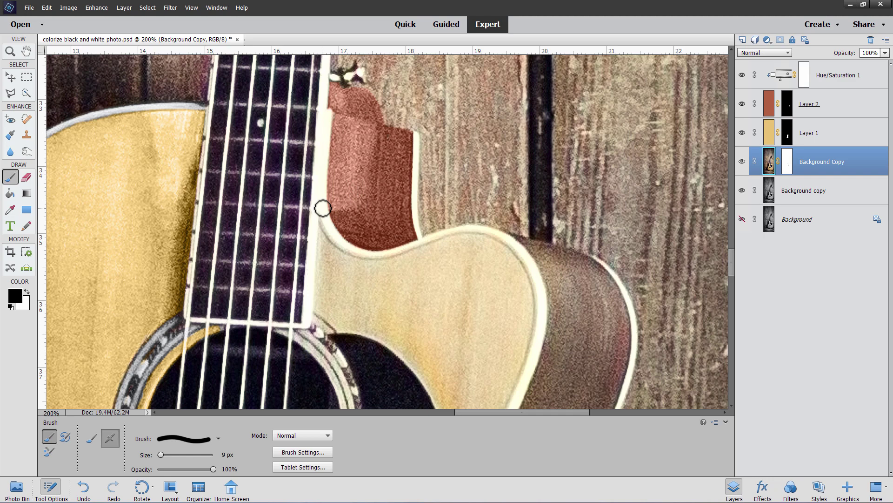
{"action": "key", "text": "alt+period"}
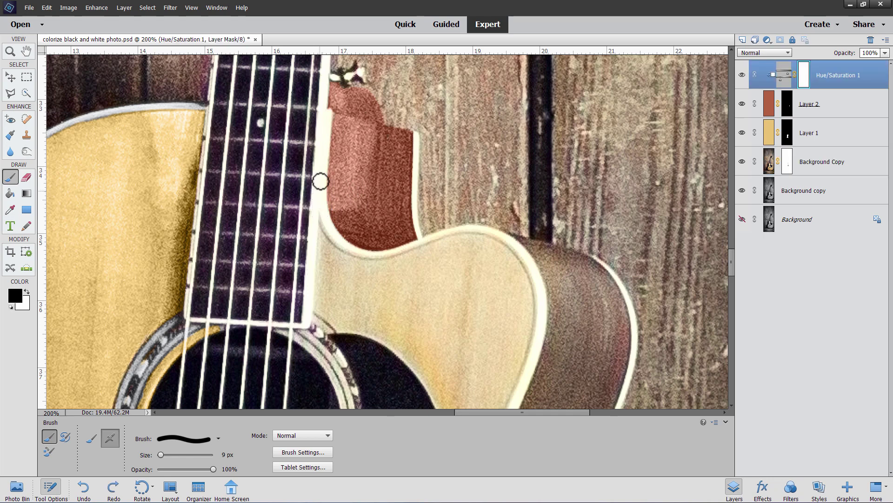
- Paint black on Background Copy's mask along the fretboard's right-edge binding beside the pickguard
{"action": "left_click", "coordinate": [786, 161]}
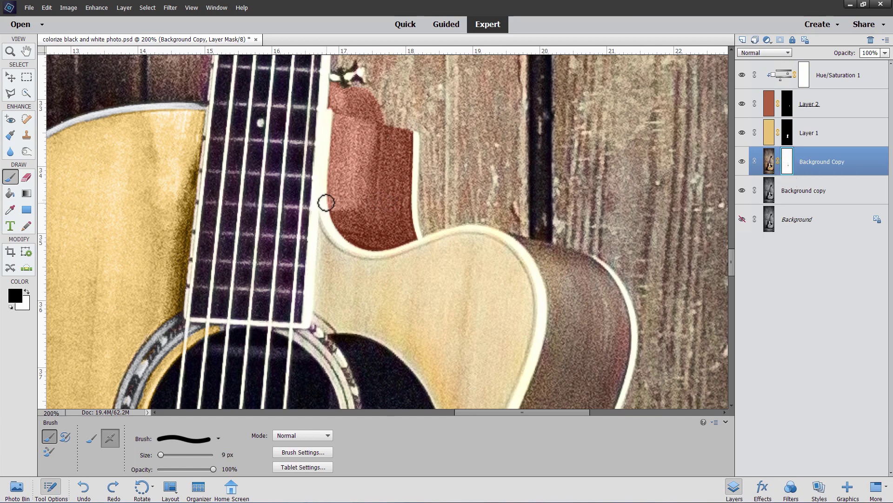
{"action": "mouse_move", "coordinate": [325, 217]}
{"action": "left_mouse_down"}
{"action": "mouse_move", "coordinate": [342, 240]}
{"action": "mouse_move", "coordinate": [326, 227]}
{"action": "mouse_move", "coordinate": [371, 255]}
{"action": "mouse_move", "coordinate": [450, 230]}
{"action": "mouse_move", "coordinate": [497, 234]}
{"action": "mouse_move", "coordinate": [537, 276]}
{"action": "mouse_move", "coordinate": [546, 305]}
{"action": "mouse_move", "coordinate": [534, 281]}
{"action": "mouse_move", "coordinate": [539, 319]}
{"action": "left_mouse_up"}
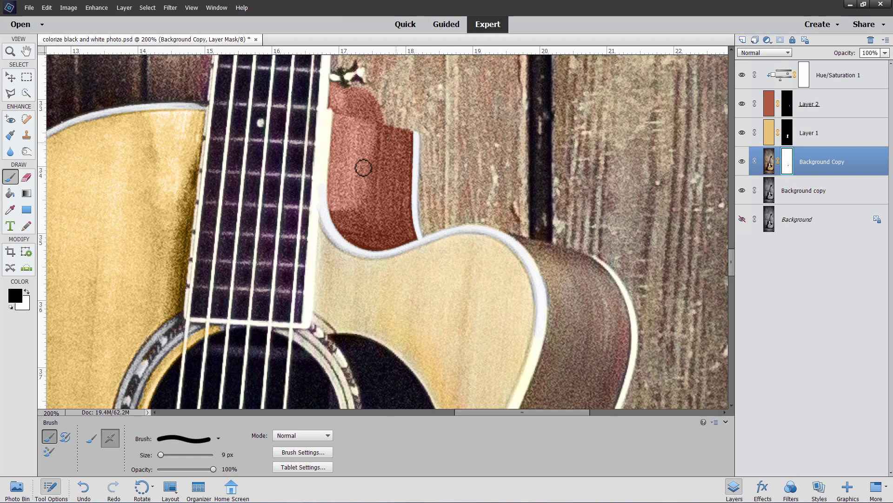
{"action": "left_click_drag", "start_coordinate": [321, 187], "coordinate": [322, 112]}
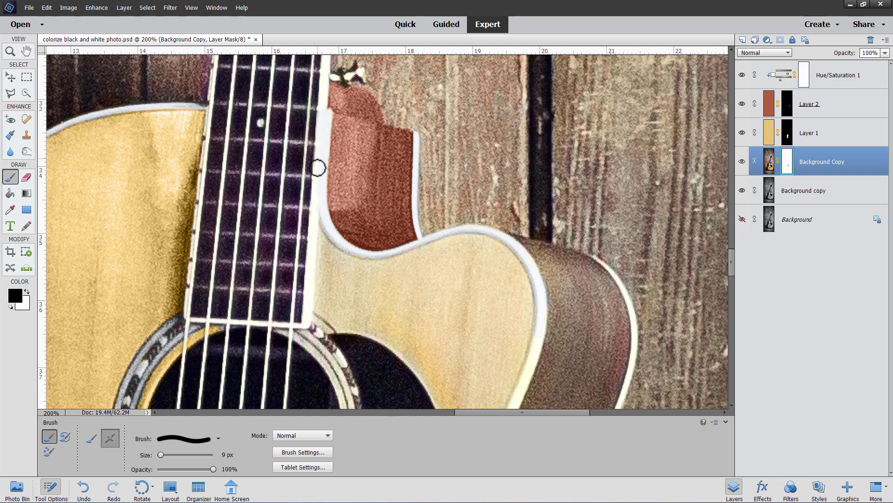
{"action": "left_click_drag", "start_coordinate": [318, 168], "coordinate": [306, 313]}
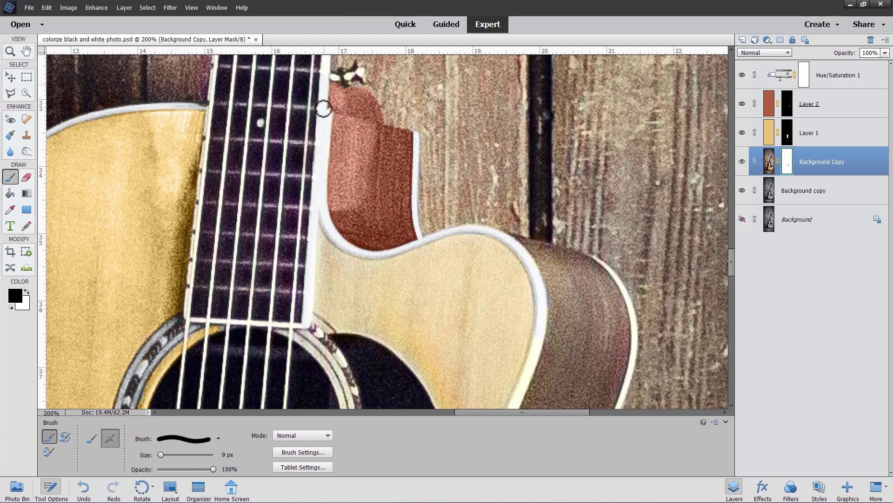
{"action": "left_click", "coordinate": [10, 51]}
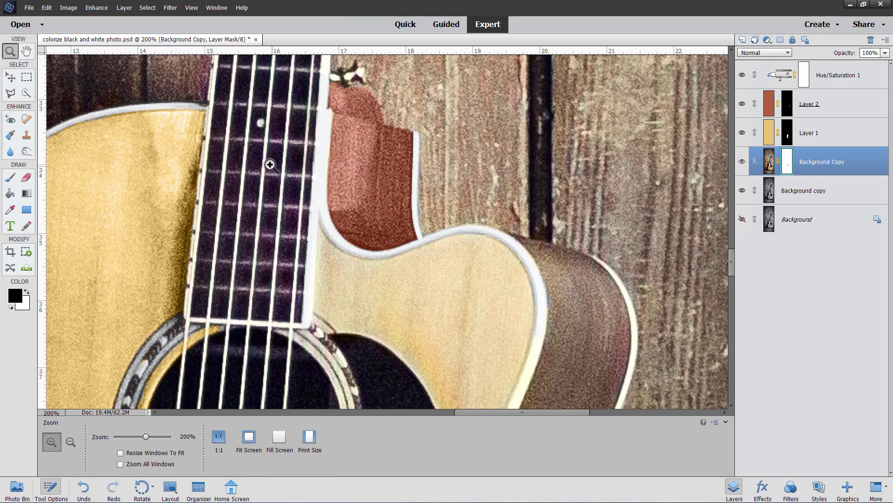
{"action": "left_click", "coordinate": [305, 175], "text": "alt"}
{"action": "left_click", "coordinate": [368, 166], "text": "alt"}
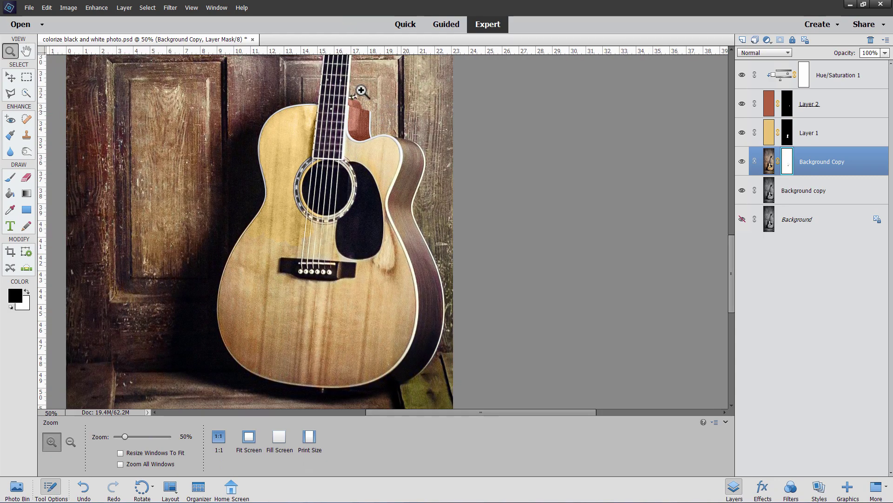